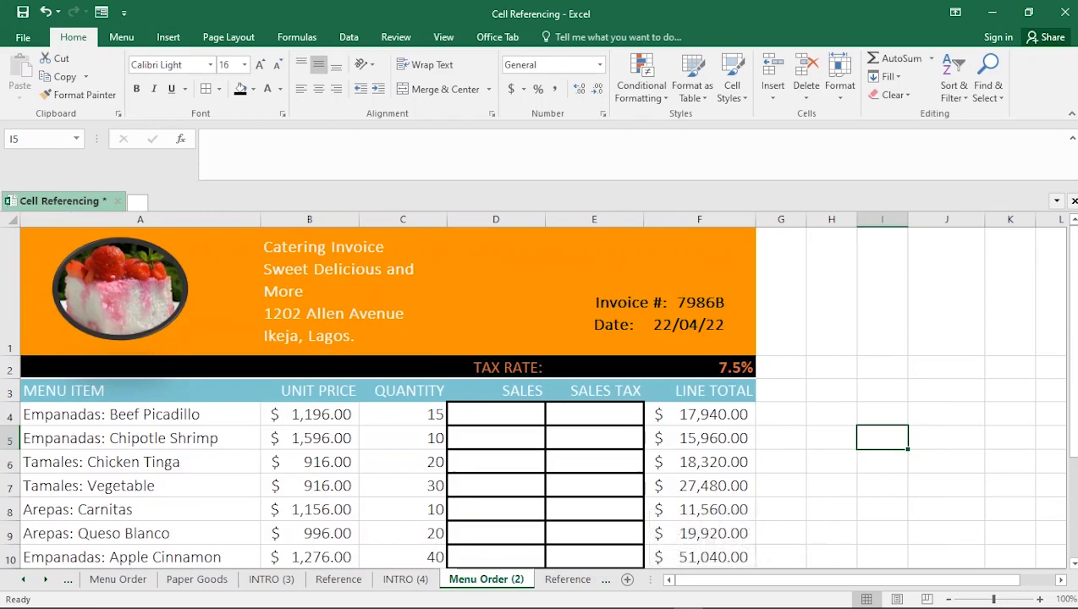
# - Enter the formula =B4*C4 in cell D4 to calculate the sales for Empanadas: Beef Picadillo
pyautogui.click(541, 418)
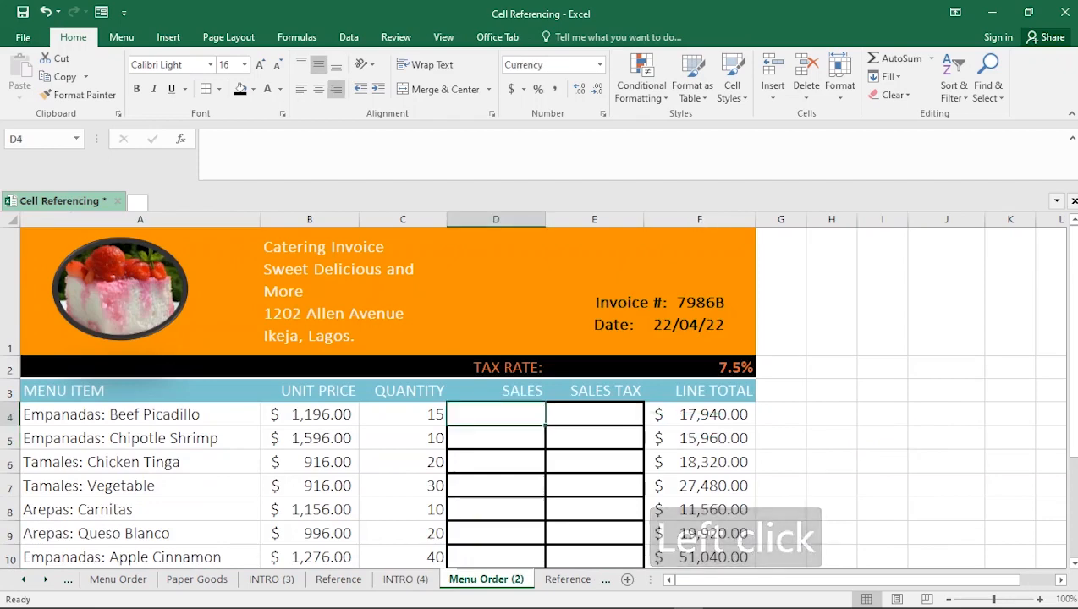
pyautogui.click(495, 462)
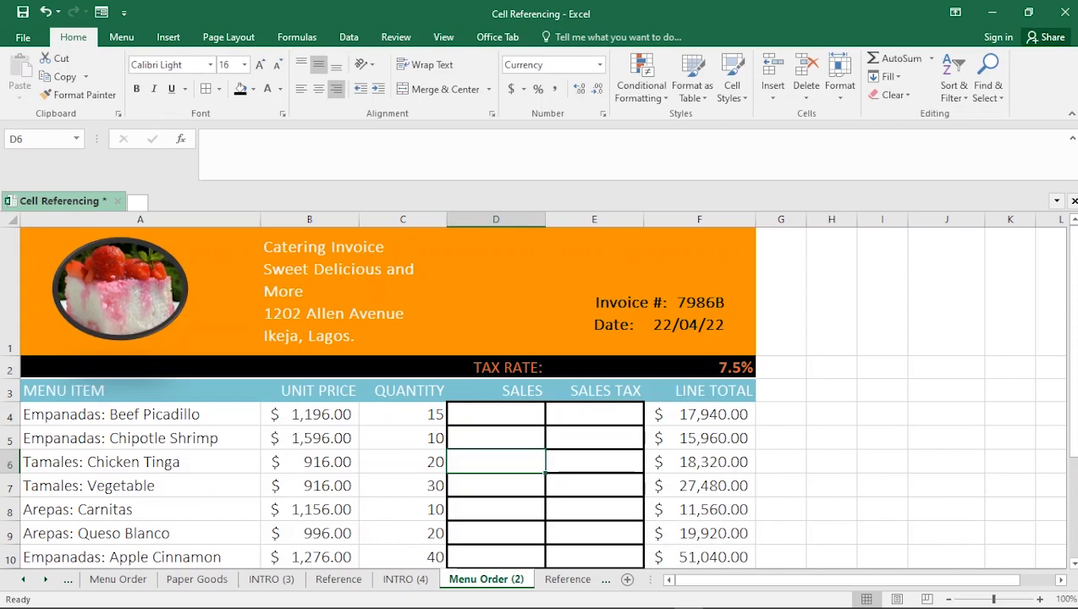
pyautogui.click(495, 414)
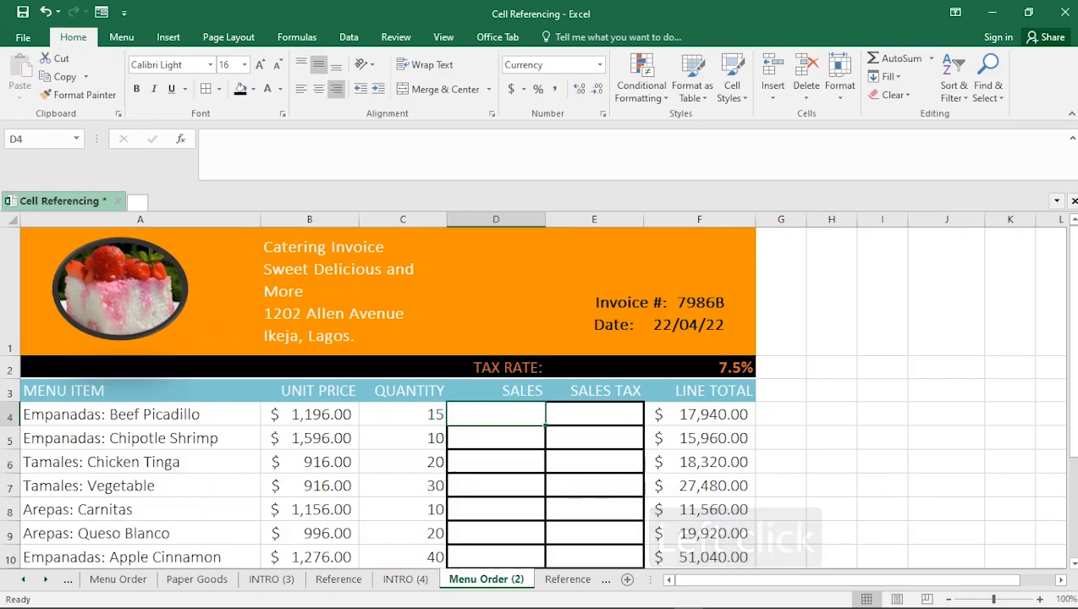
pyautogui.write('=')
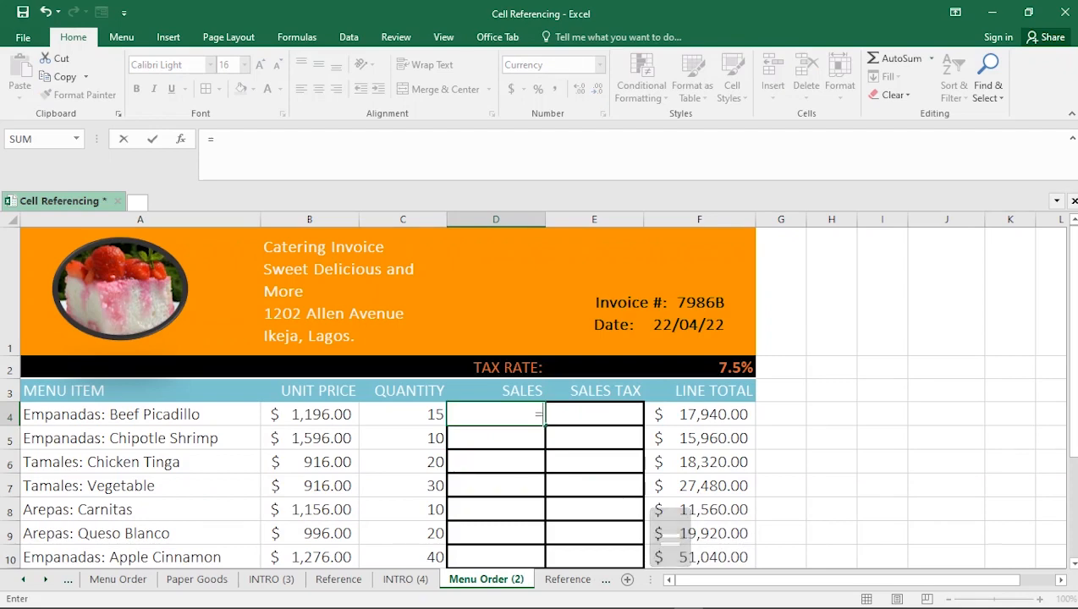
pyautogui.click(309, 414)
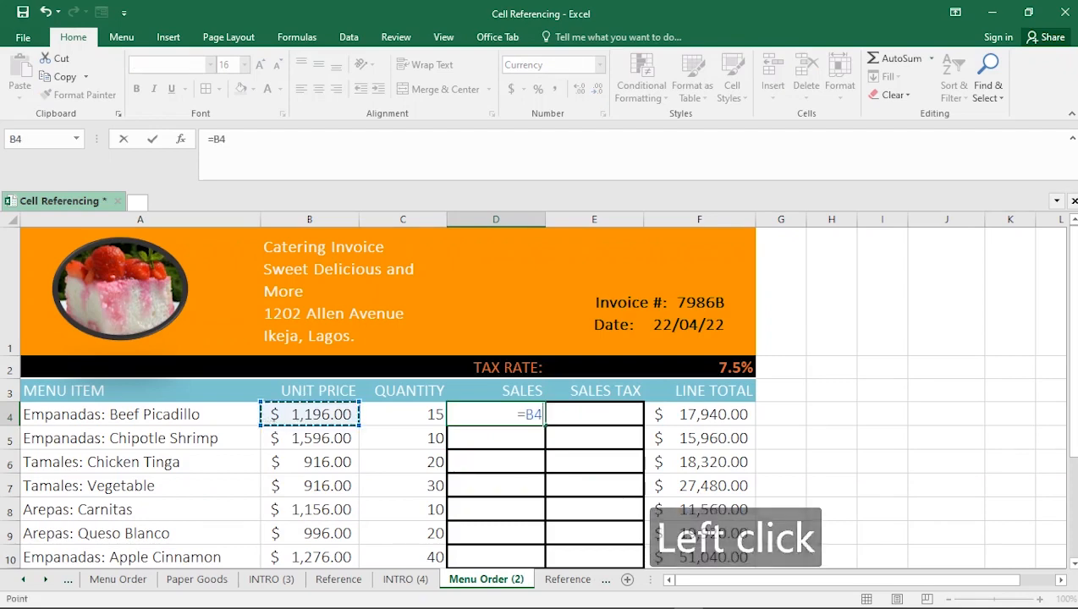
pyautogui.write('*')
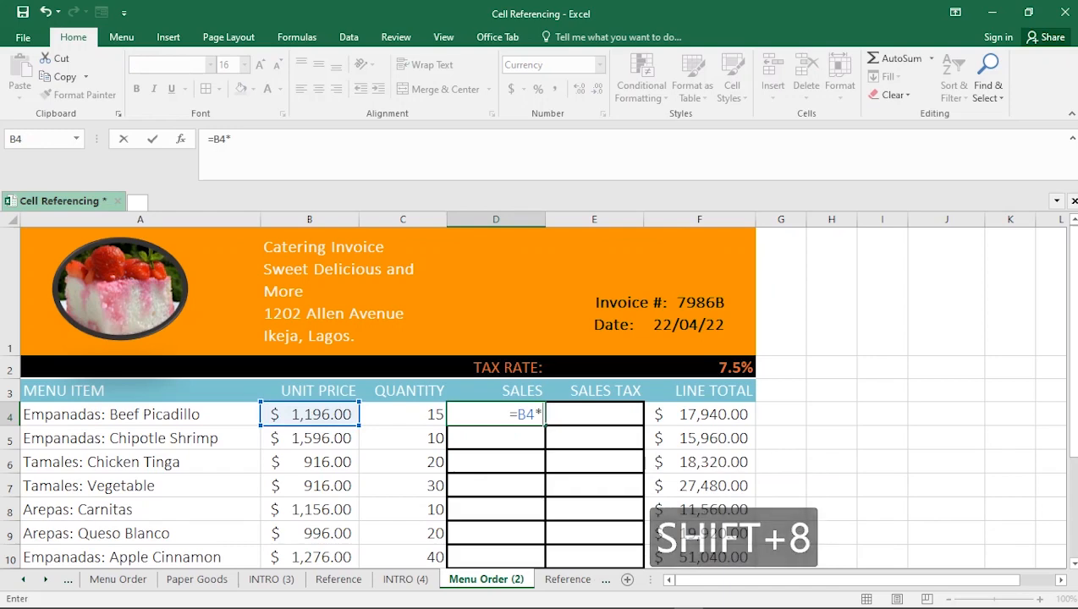
pyautogui.click(403, 415)
pyautogui.press('Return')
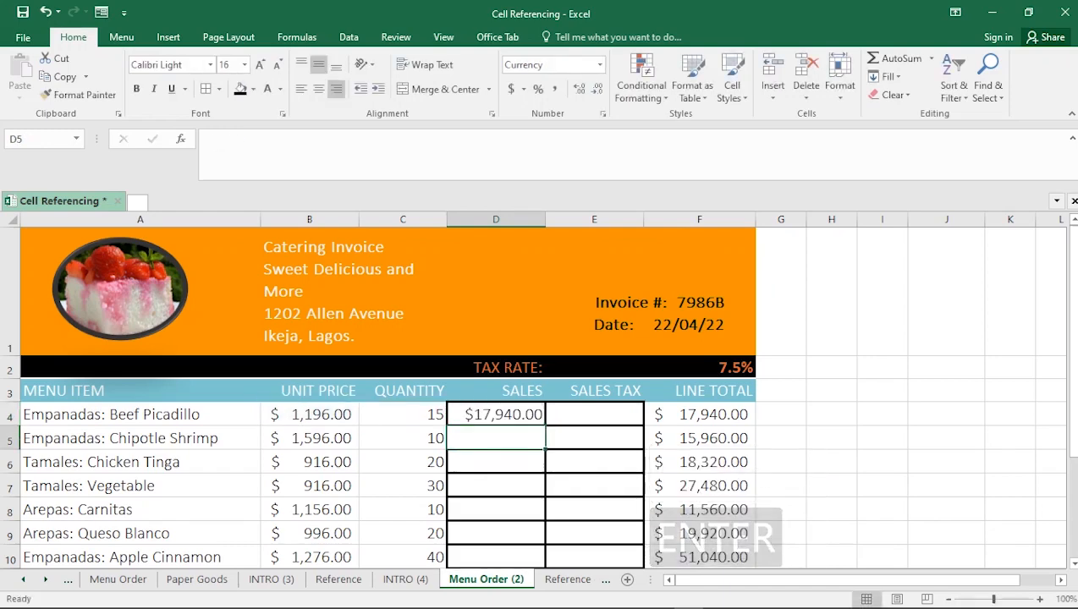
# - Copy the D4 formula down the entire Sales column for all menu items
pyautogui.click(496, 414)
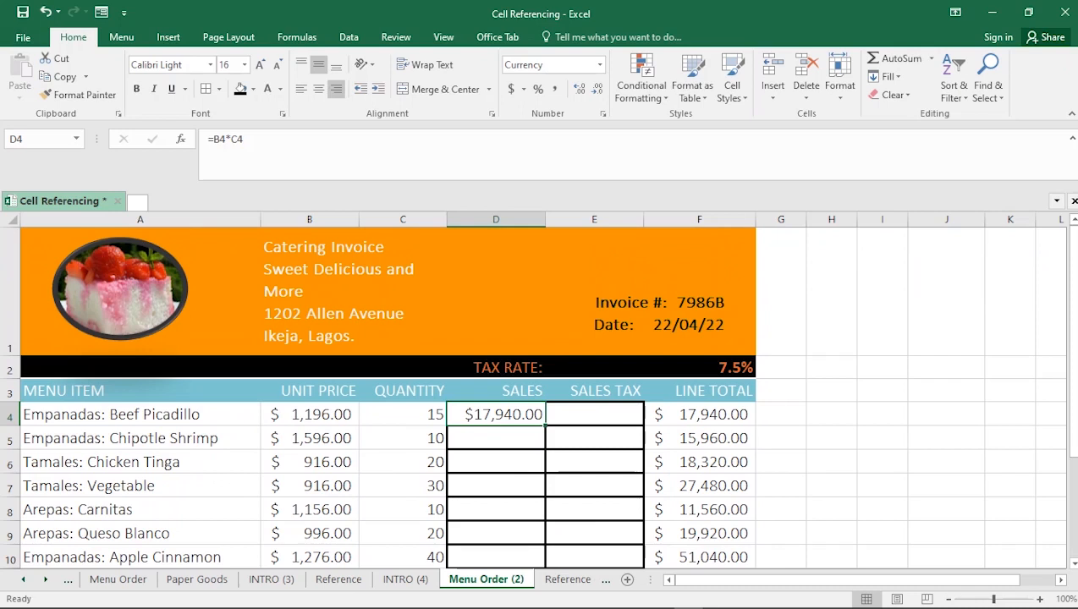
pyautogui.moveTo(545, 426); pyautogui.dragTo(546, 541)
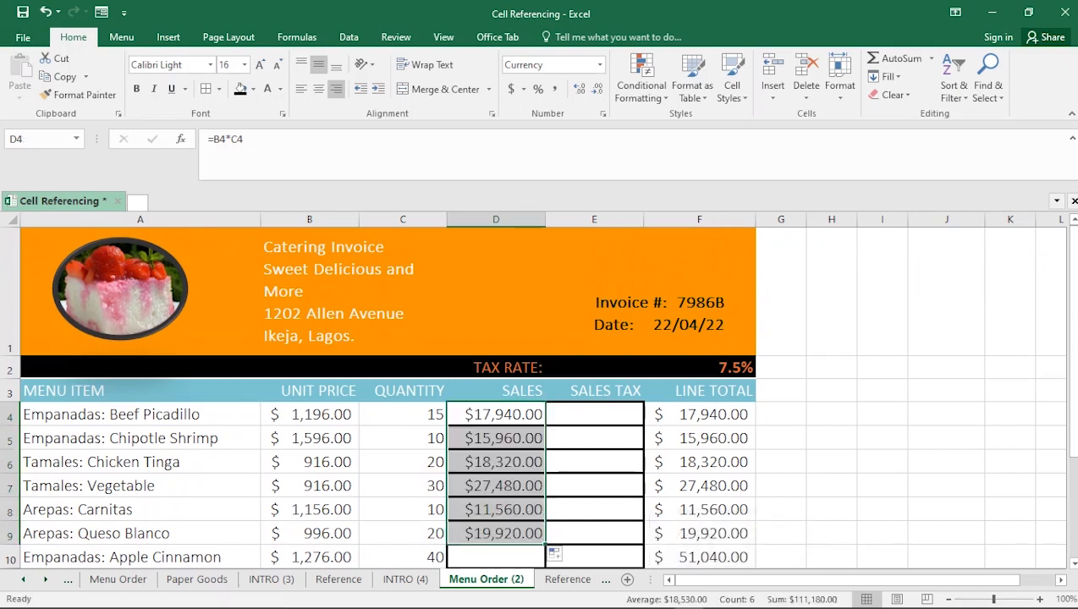
pyautogui.hotkey('ctrl', 'z')
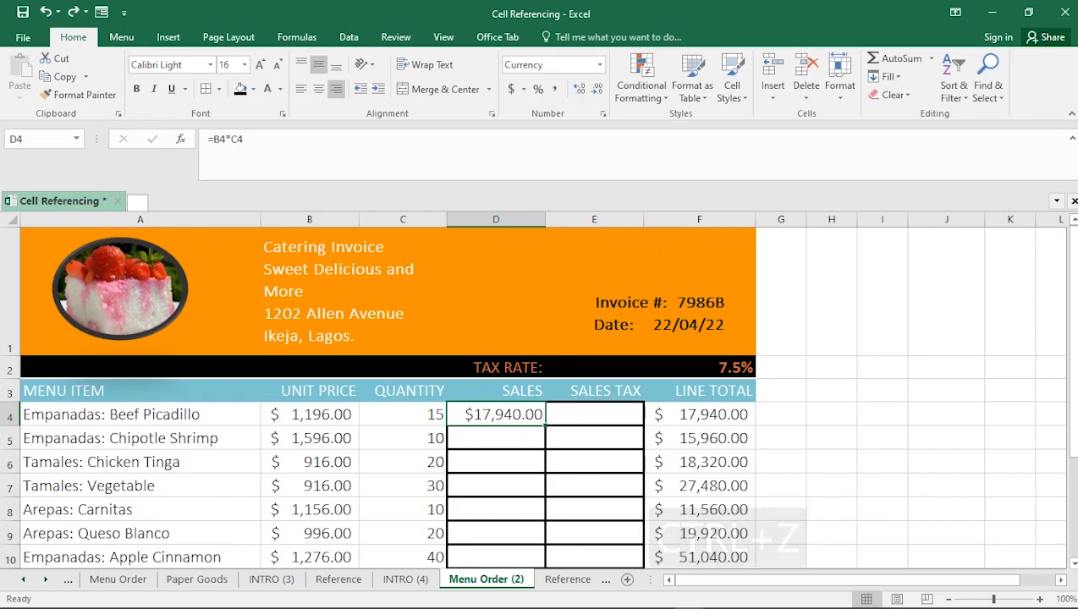
pyautogui.doubleClick(546, 426)
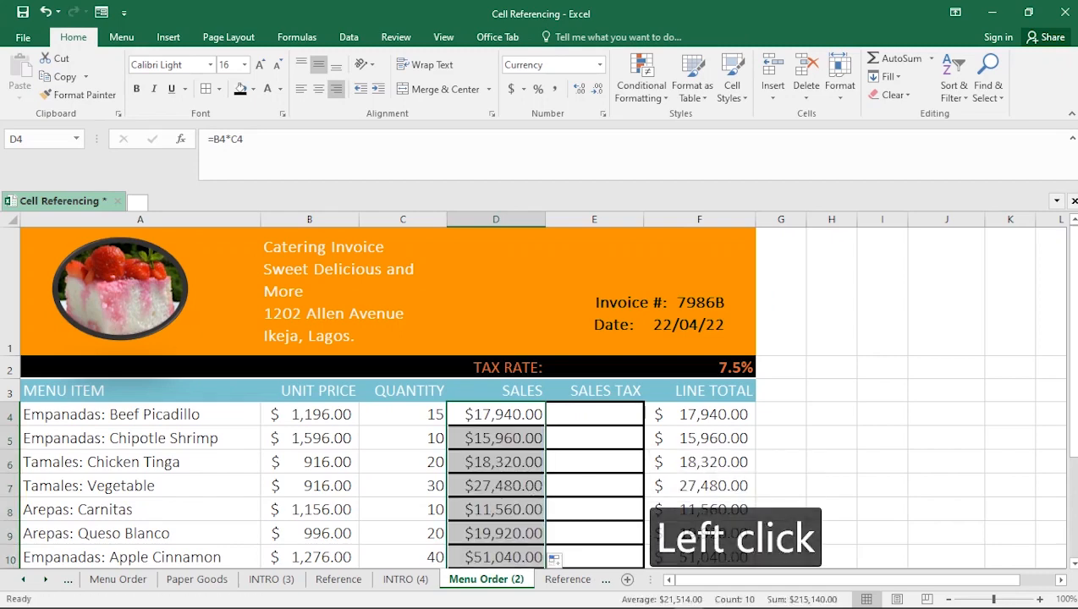
# - Examine how the row references change in the Sales formulas from D4 down to D8
pyautogui.click(524, 462)
pyautogui.click(504, 438)
pyautogui.click(503, 415)
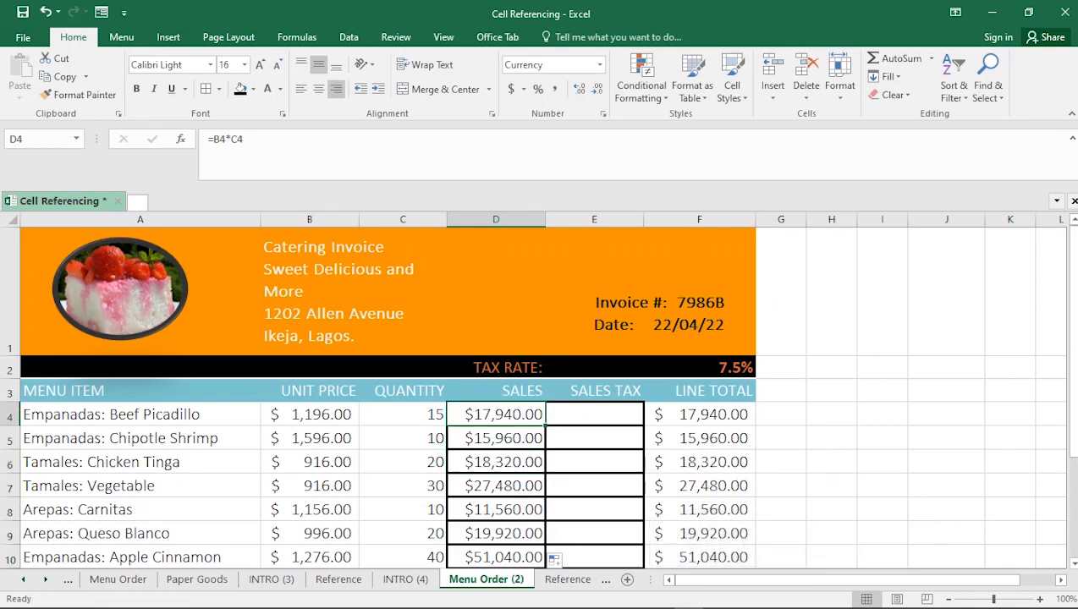
pyautogui.hotkey('ctrl', 'shift', 'a')
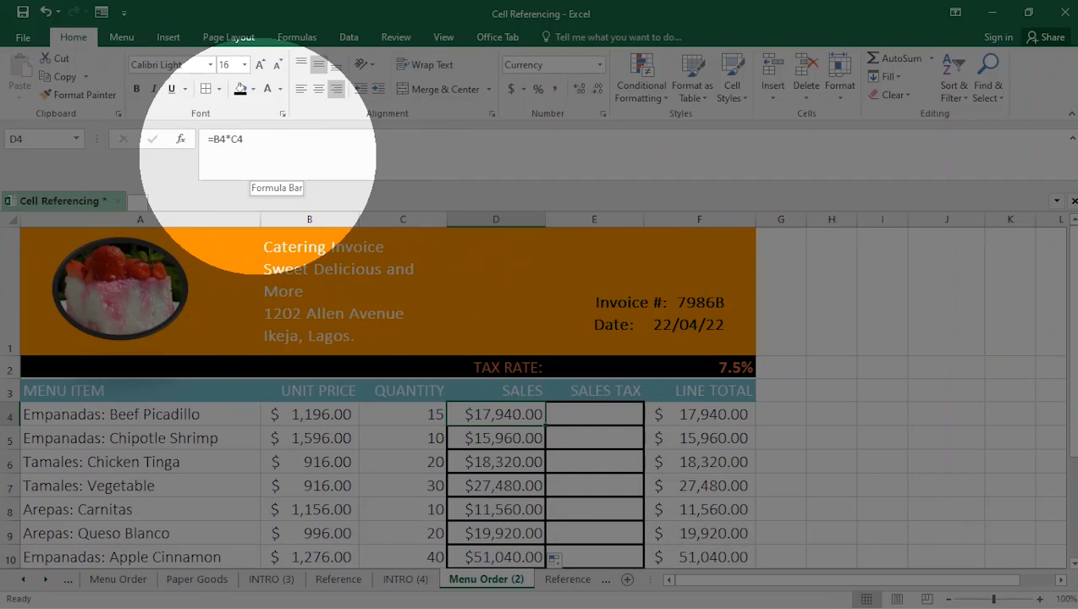
pyautogui.press('Down')
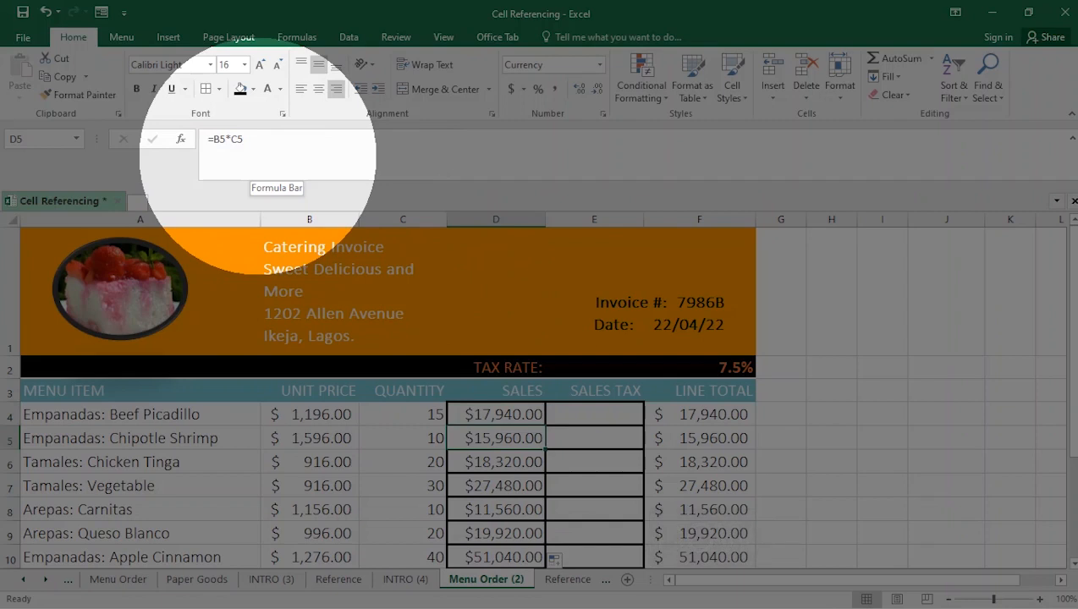
pyautogui.press('Down')
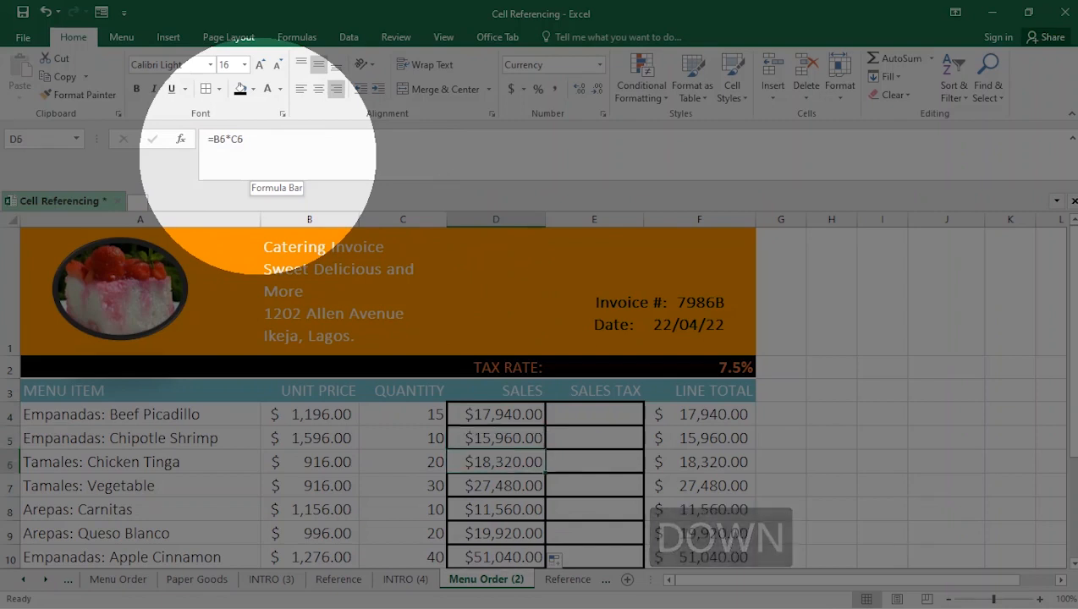
pyautogui.press('Down')
pyautogui.press('Down')
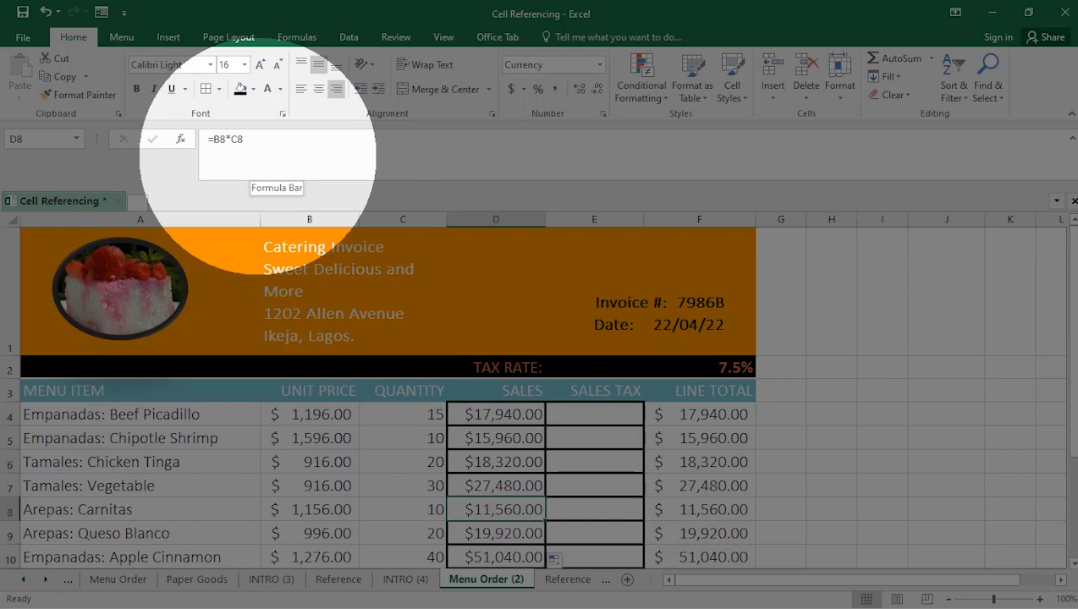
pyautogui.press('Escape')
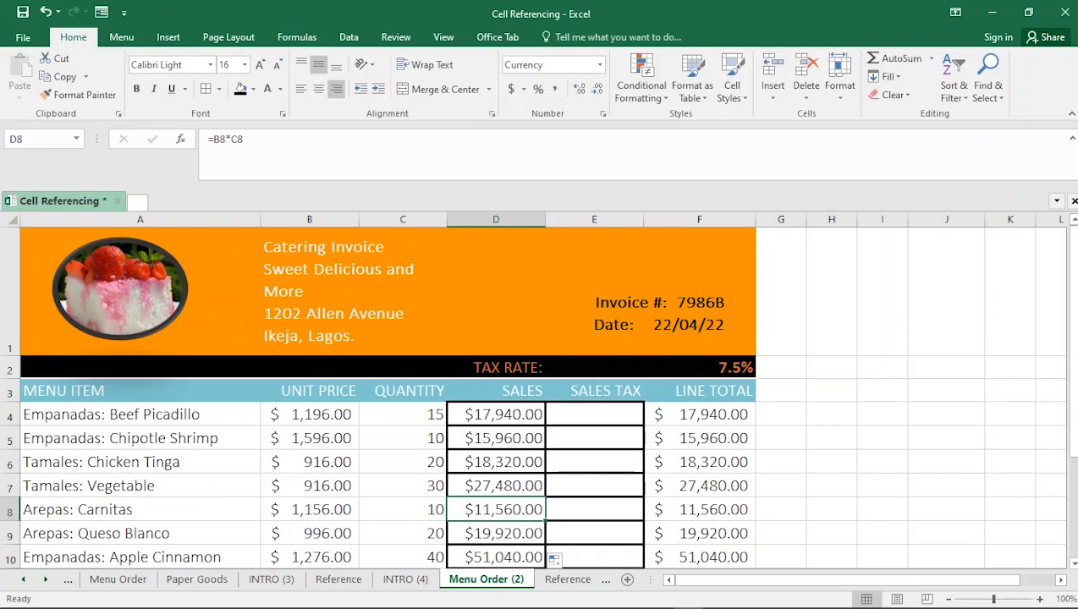
# - Enter the formula =D4*F2 in cell E4 to calculate the sales tax from the sales amount and the tax rate
pyautogui.click(700, 368)
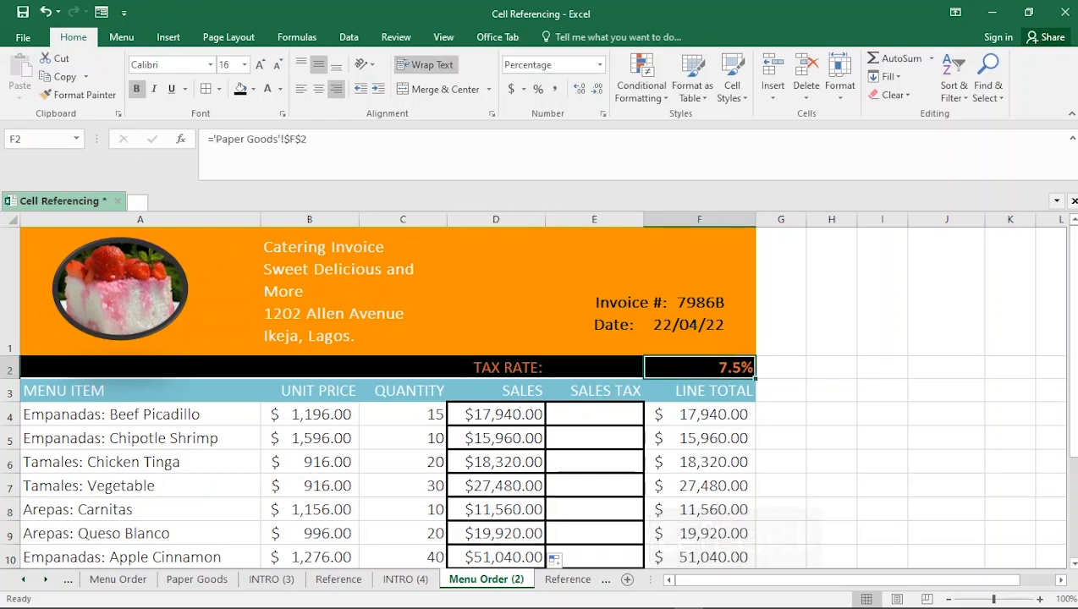
pyautogui.click(496, 415)
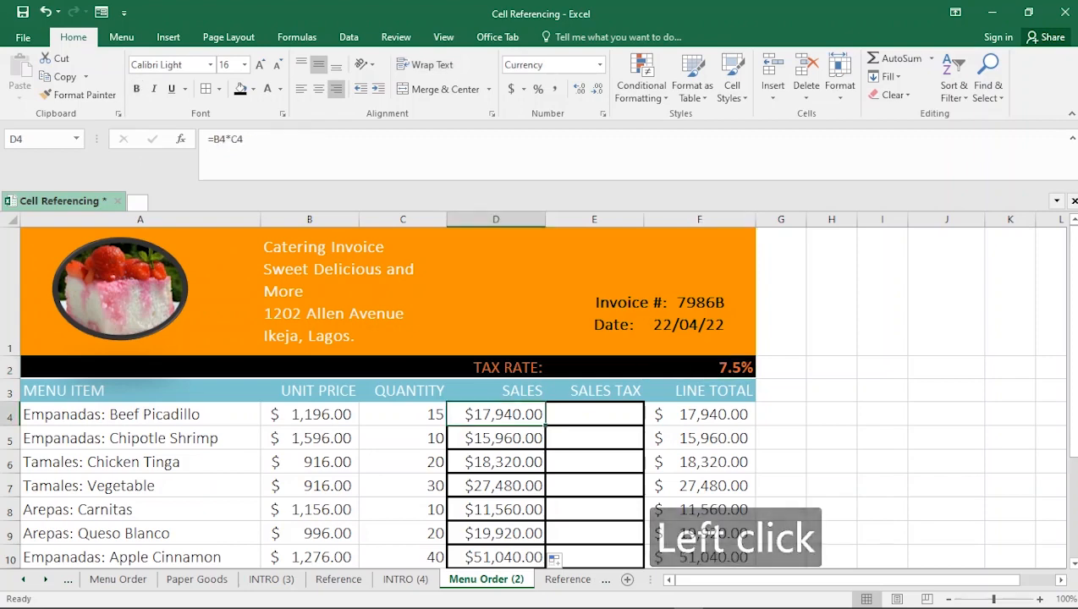
pyautogui.click(699, 368)
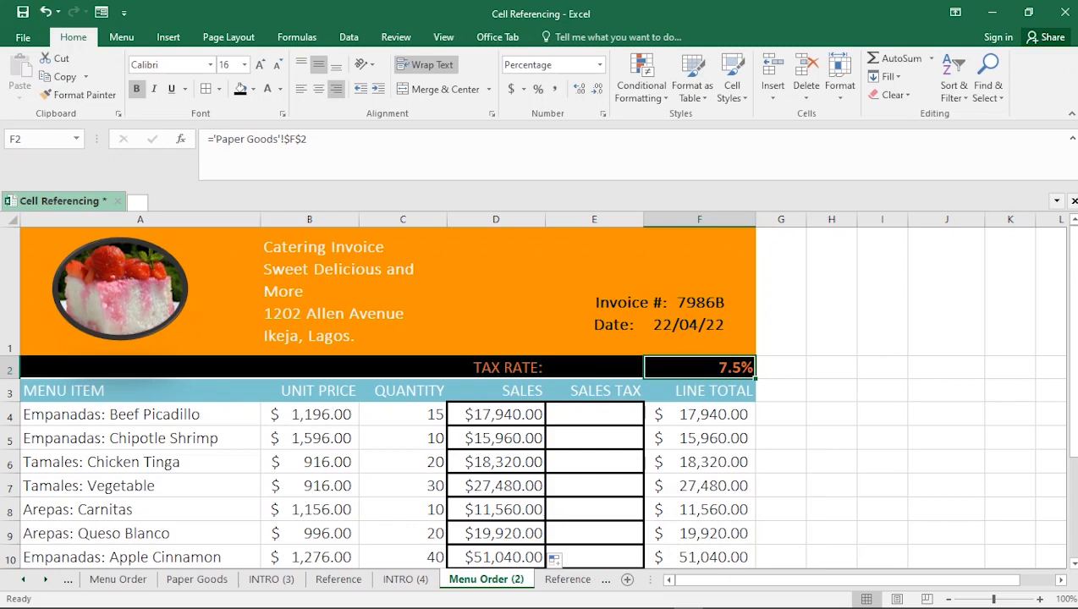
pyautogui.click(594, 415)
pyautogui.write('=')
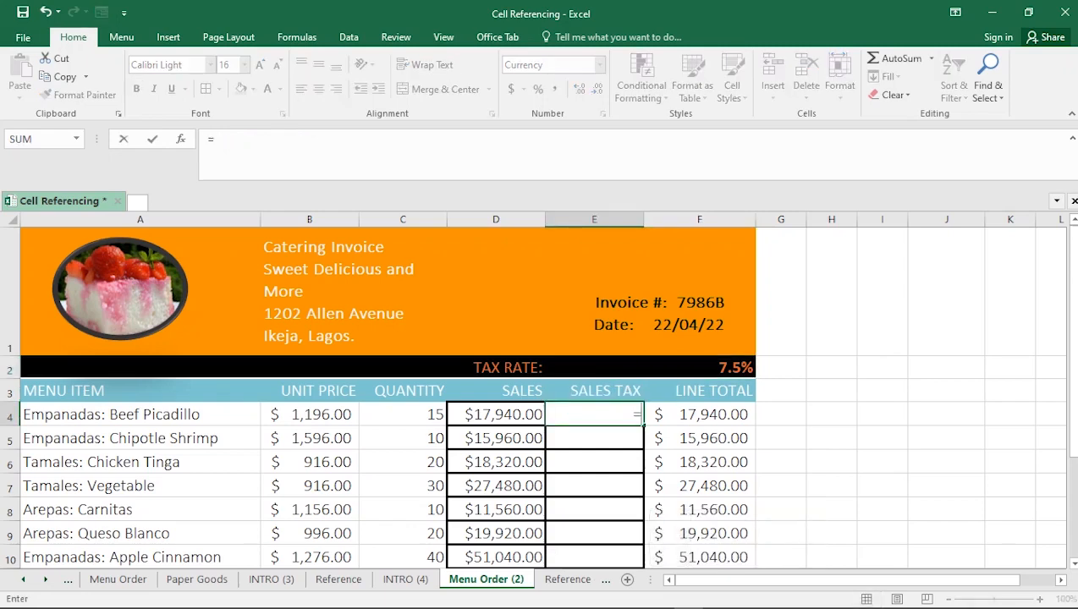
pyautogui.click(496, 414)
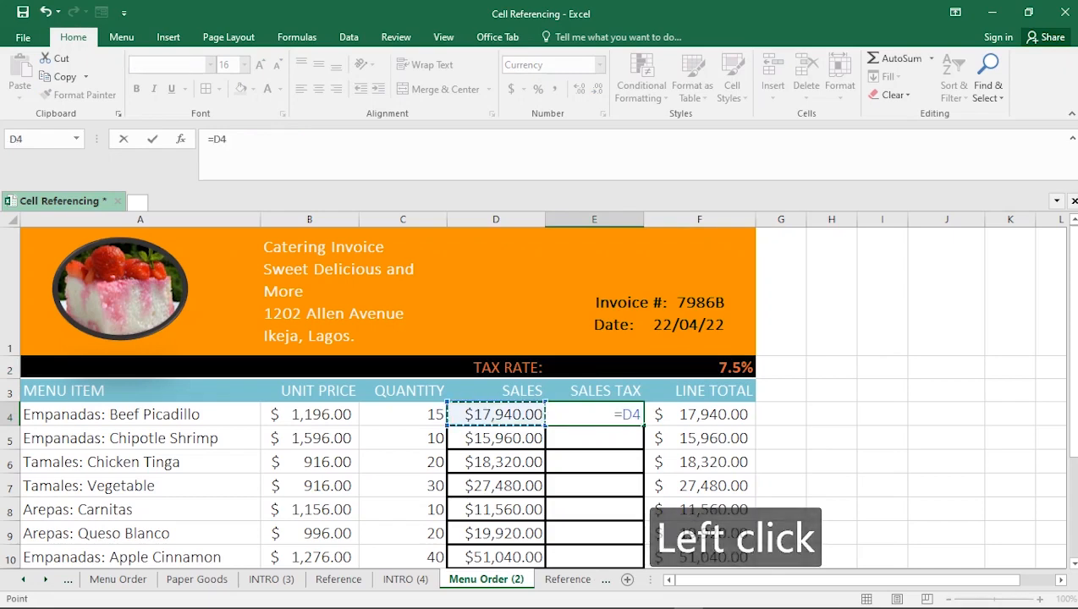
pyautogui.press('shift')
pyautogui.write('*')
pyautogui.click(700, 368)
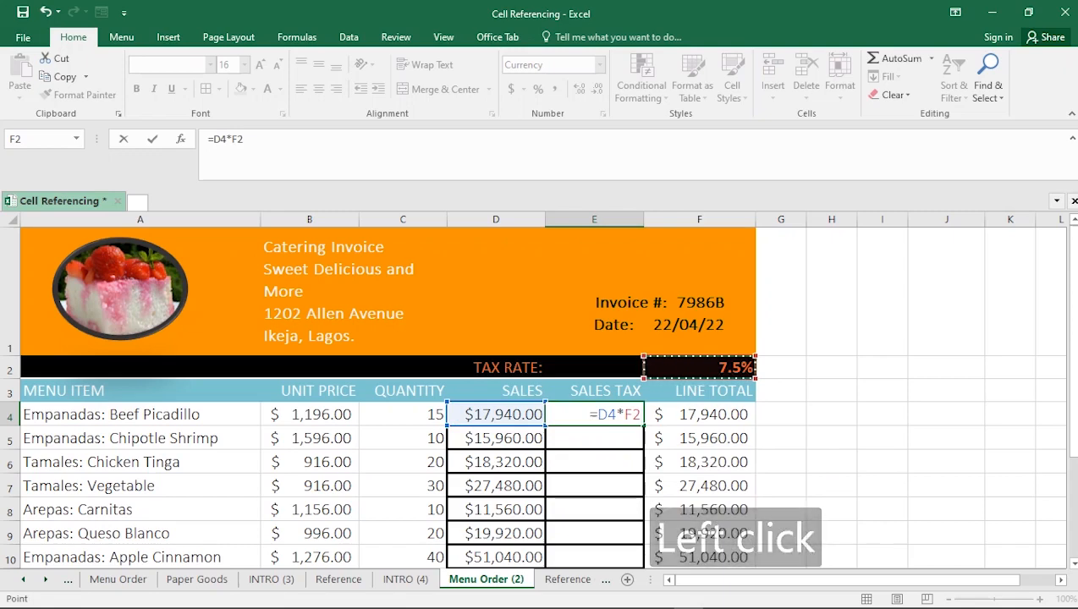
pyautogui.press('Return')
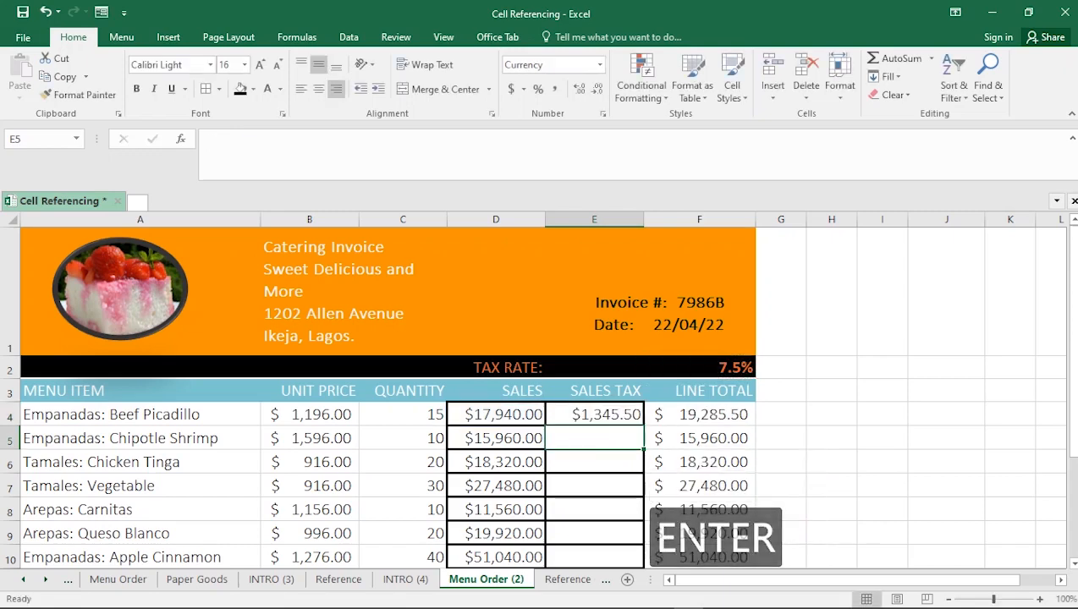
# - Copy the E4 formula down the Sales Tax column and check the copied formulas in E5 through E8
pyautogui.click(605, 415)
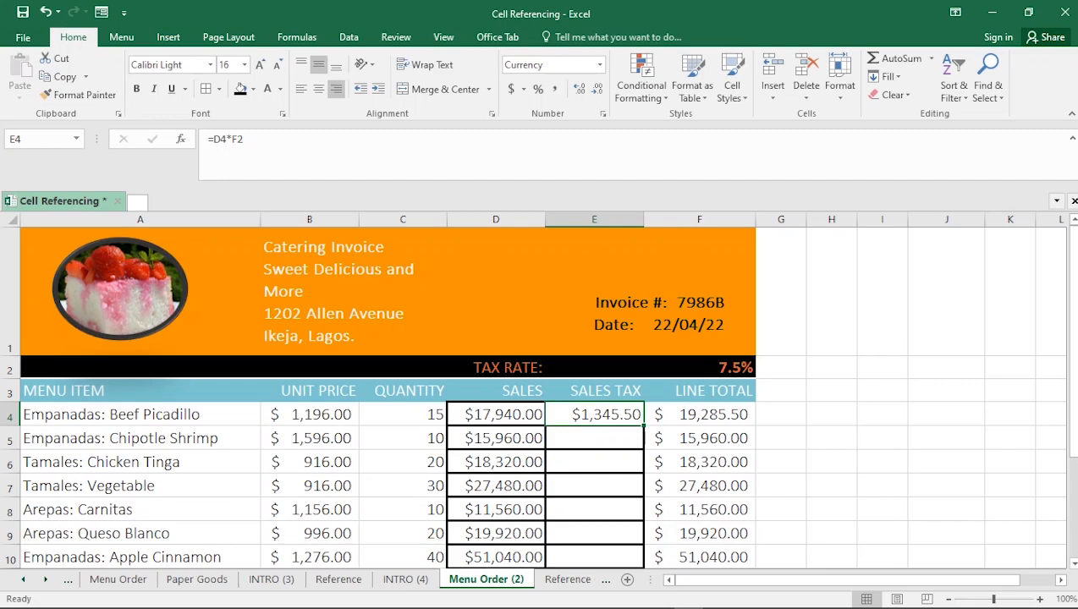
pyautogui.moveTo(644, 425); pyautogui.dragTo(643, 558)
pyautogui.click(601, 438)
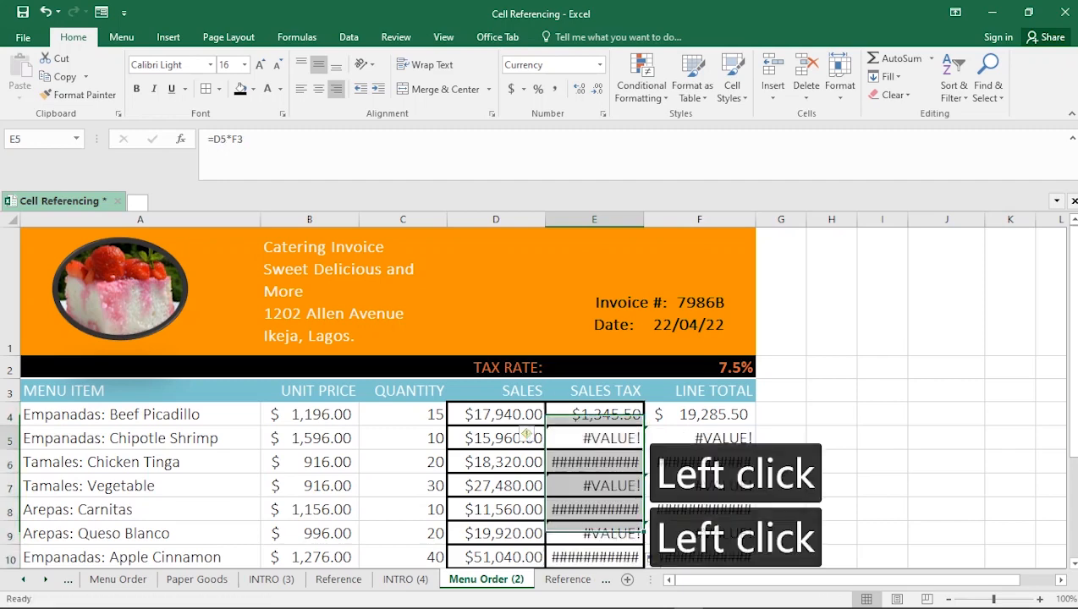
pyautogui.click(601, 462)
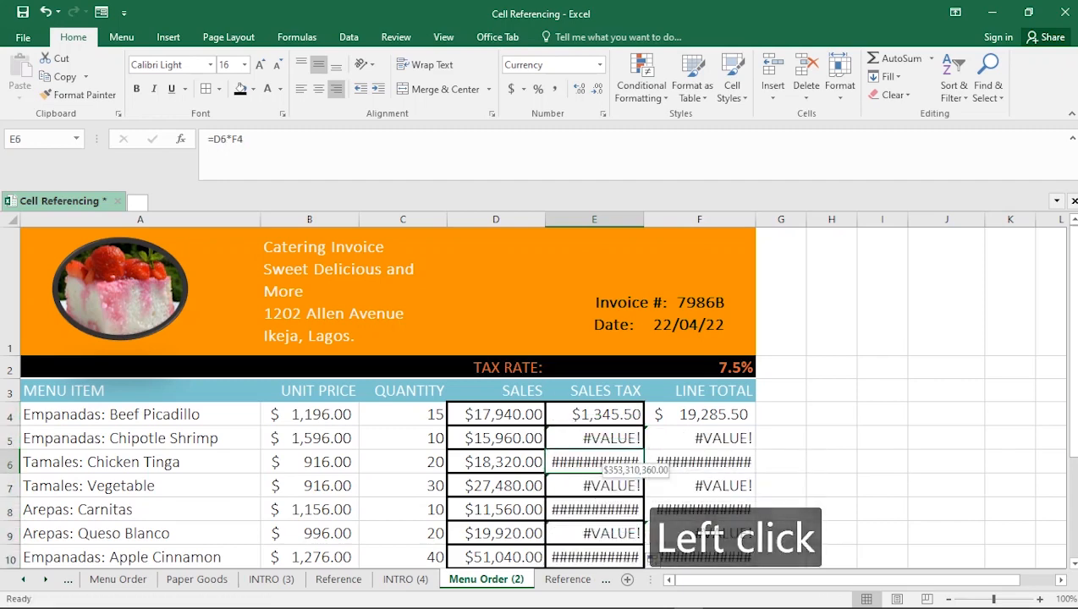
pyautogui.click(601, 486)
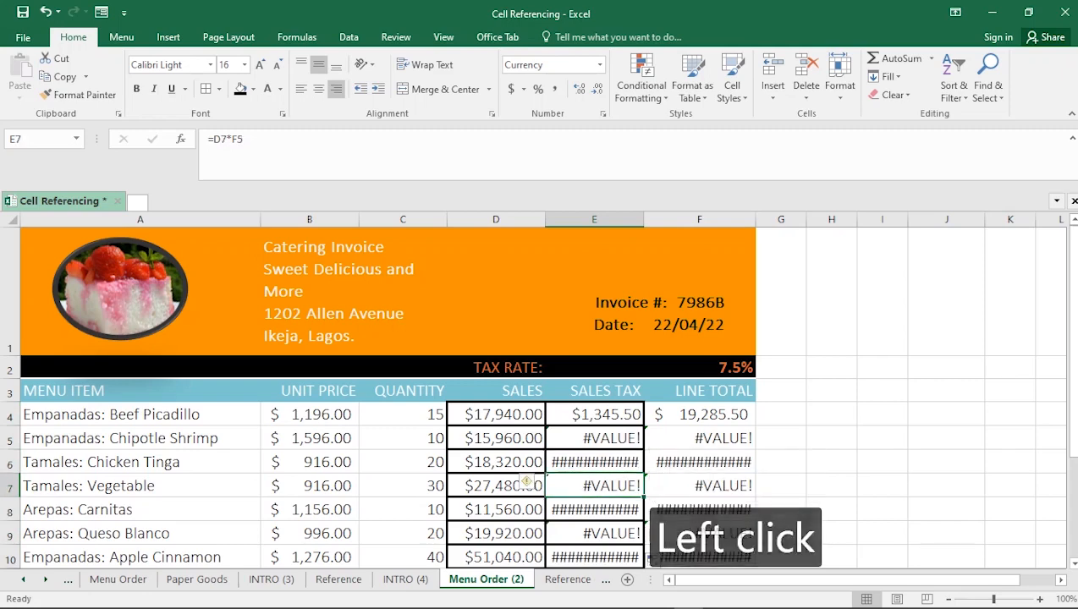
pyautogui.click(601, 509)
# - Compare the tax rate reference in the Sales Tax formulas E4 to E6 with the contents of cells F2, F3 and F4
pyautogui.click(600, 415)
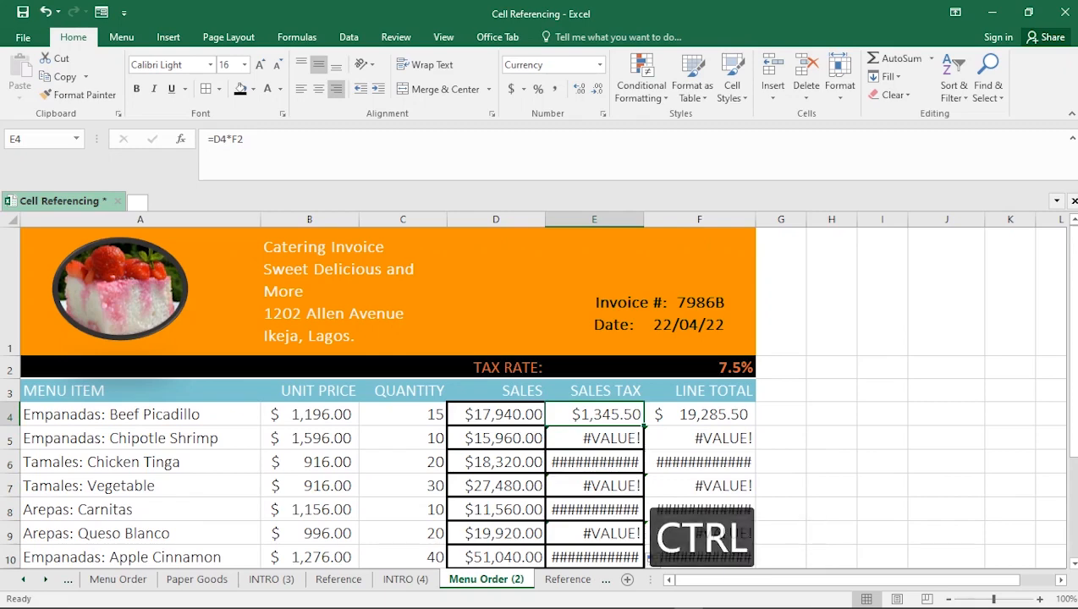
pyautogui.hotkey('ctrl', 'shift', 'a')
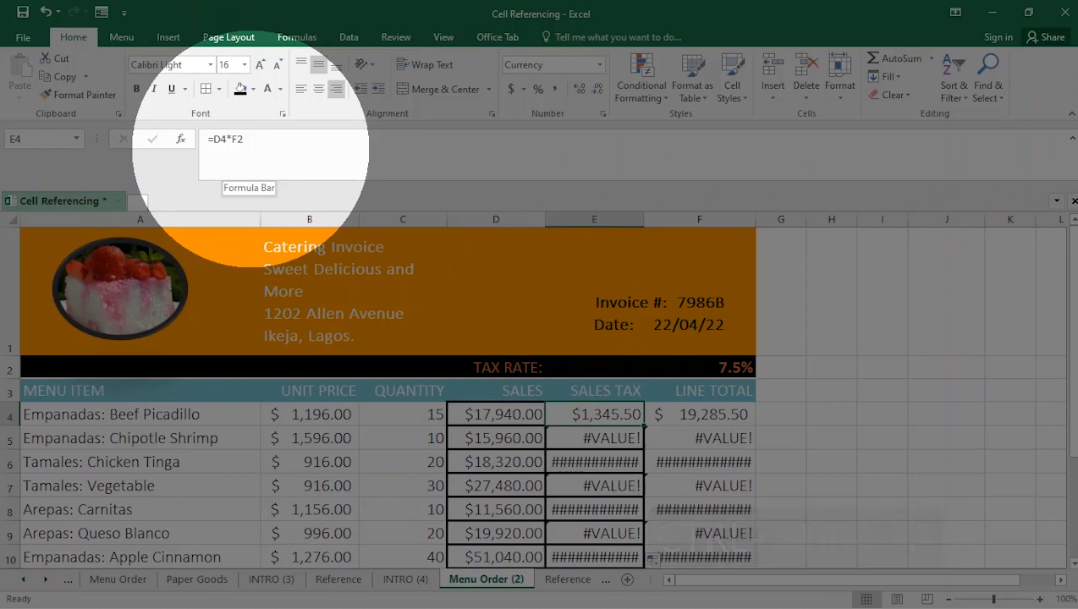
pyautogui.press('Down')
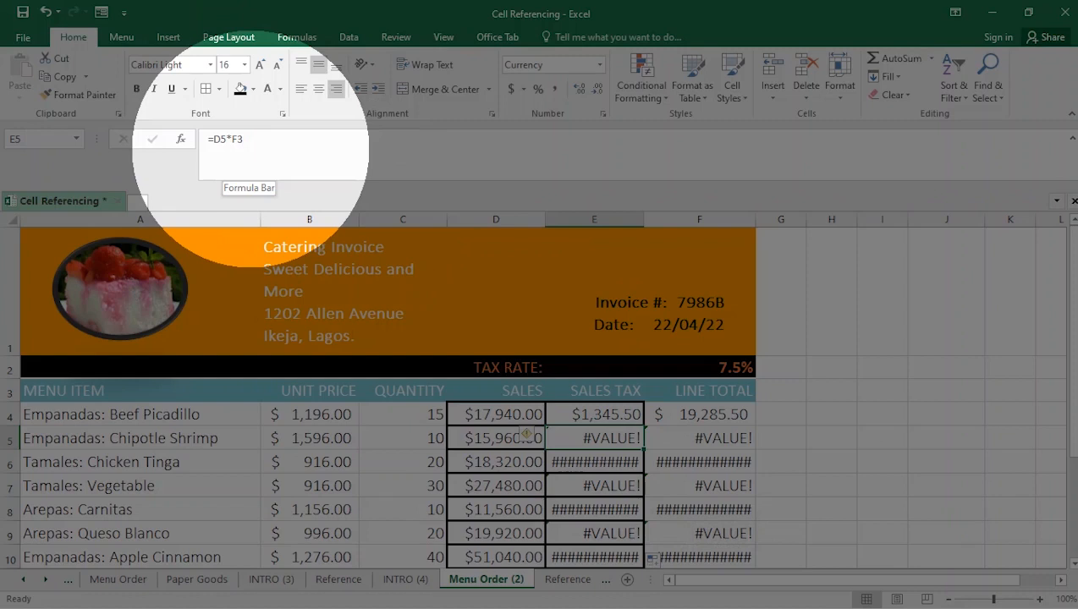
pyautogui.press('Down')
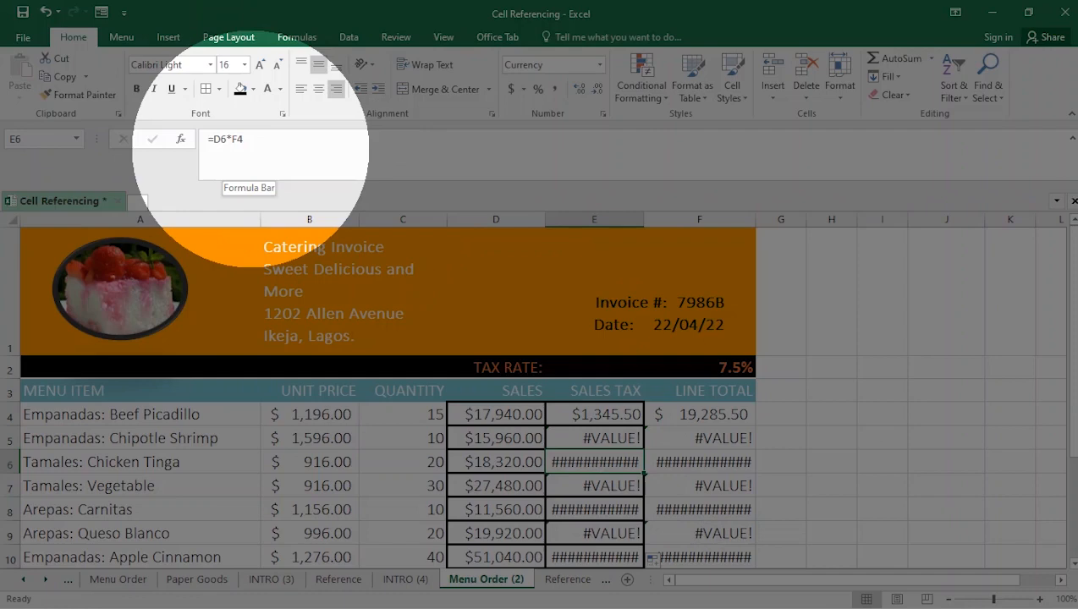
pyautogui.press('Escape')
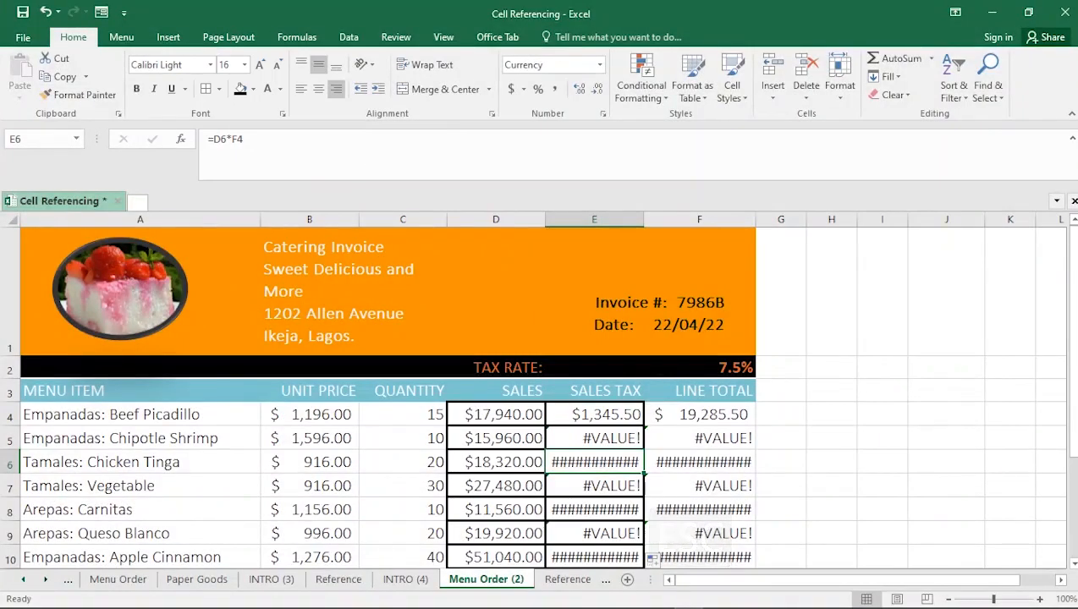
pyautogui.click(699, 368)
pyautogui.click(700, 368)
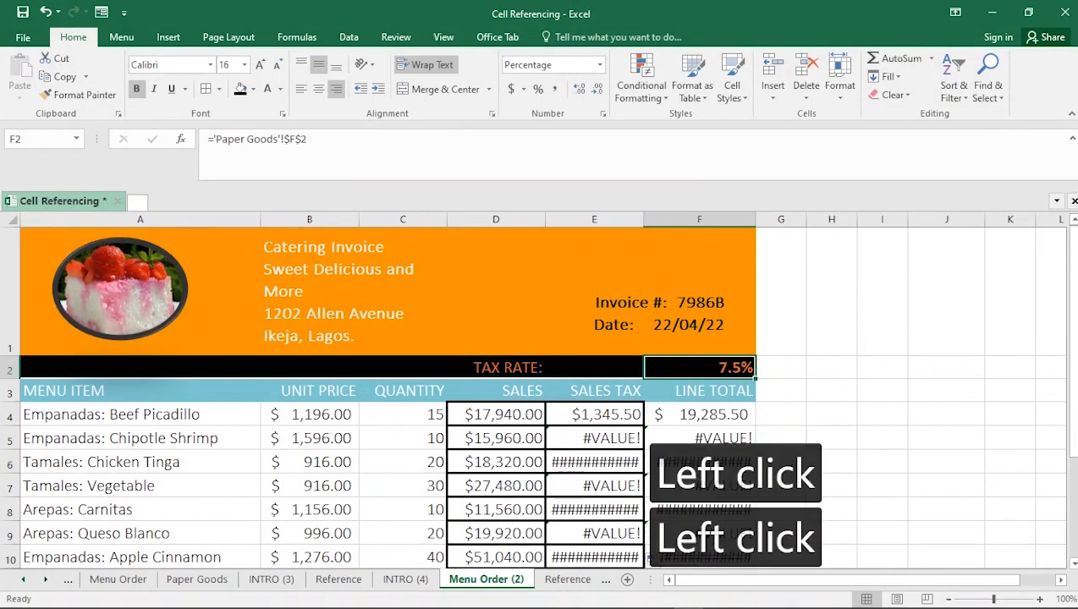
pyautogui.click(700, 391)
pyautogui.click(699, 415)
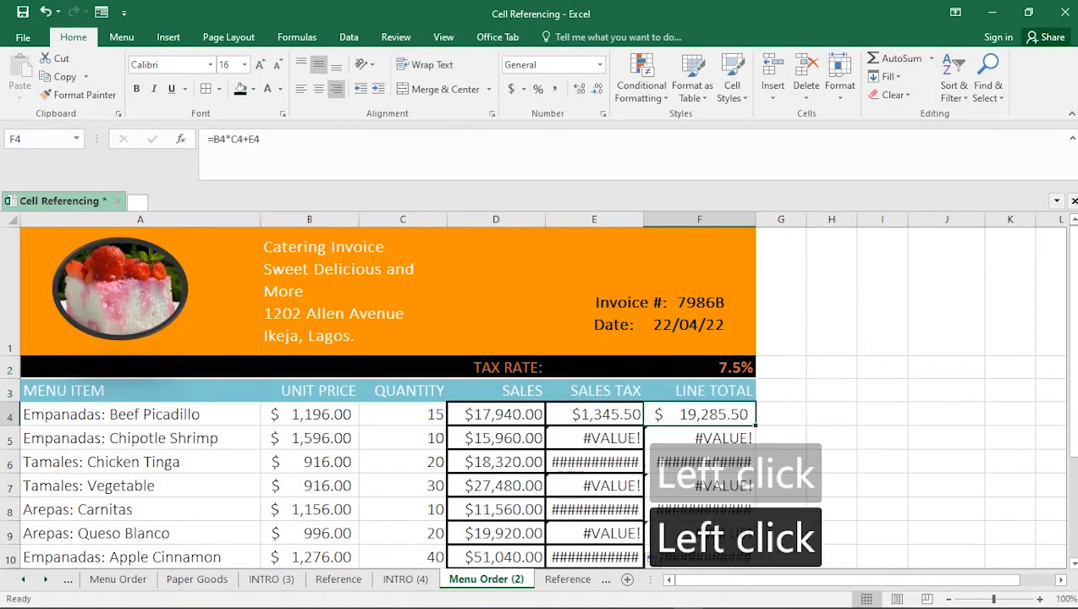
# - Compare the contents of cells F5 to F7 in the Line Total column with the tax rate cell F2
pyautogui.click(699, 438)
pyautogui.click(700, 462)
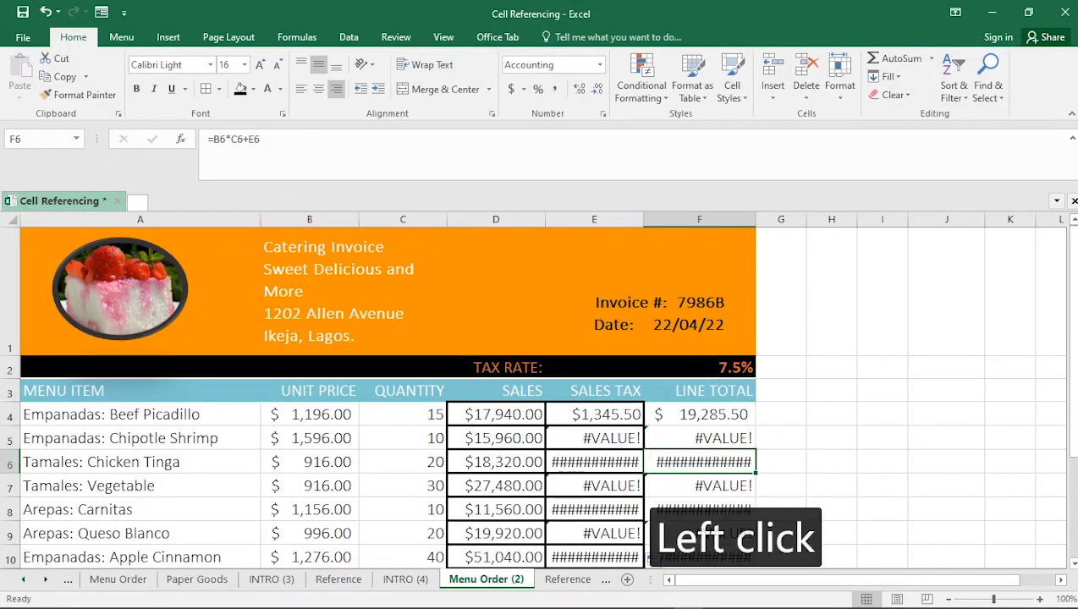
pyautogui.click(699, 486)
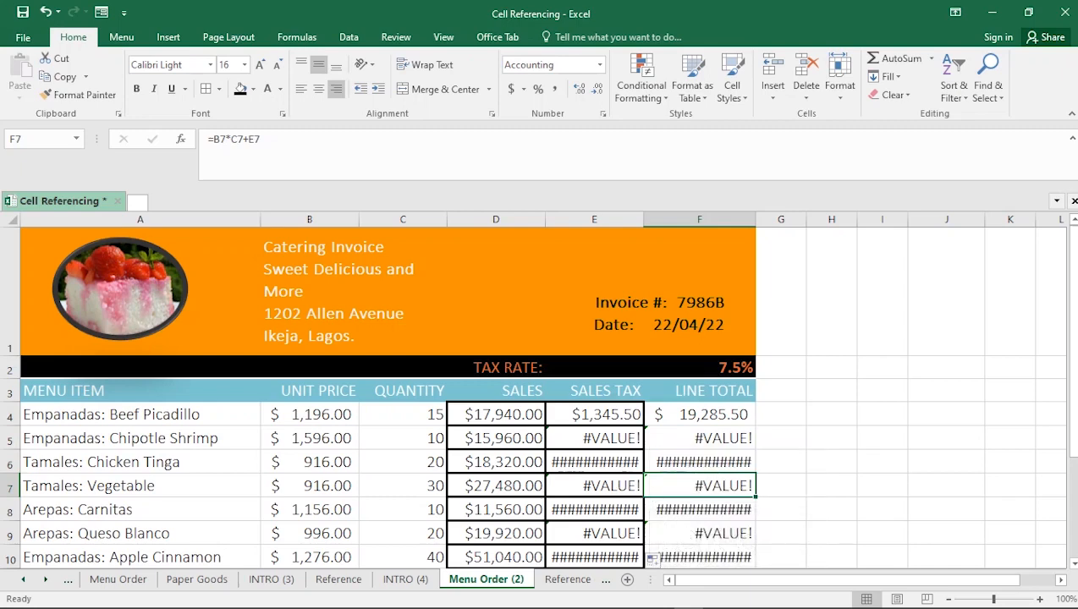
pyautogui.click(700, 368)
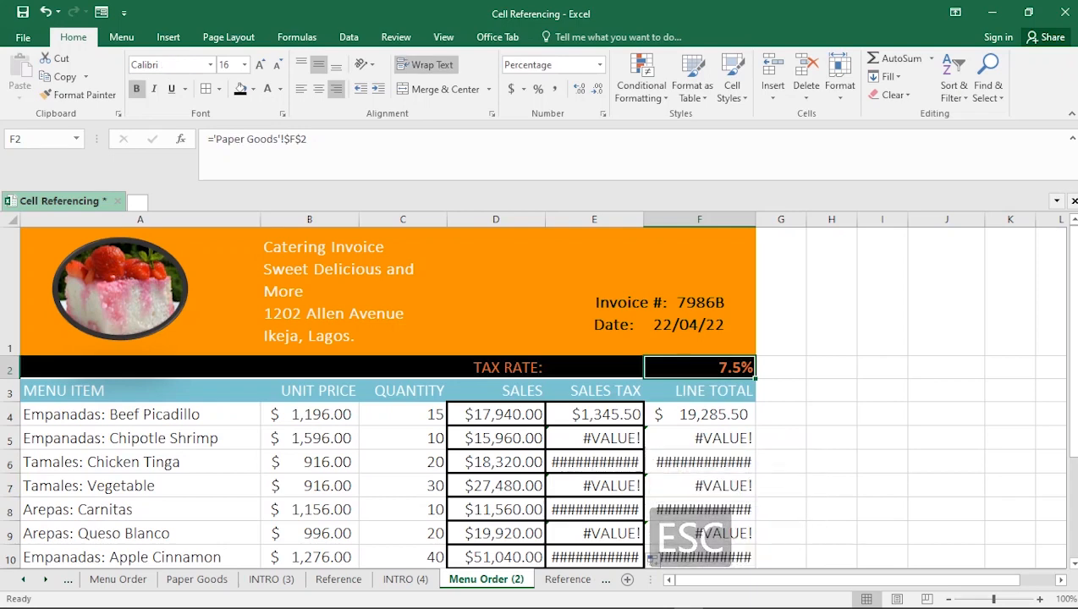
# - Undo the Sales Tax copy and make the tax rate reference in E4 absolute, so the formula reads =D4*$F$2
pyautogui.hotkey('ctrl', 'z')
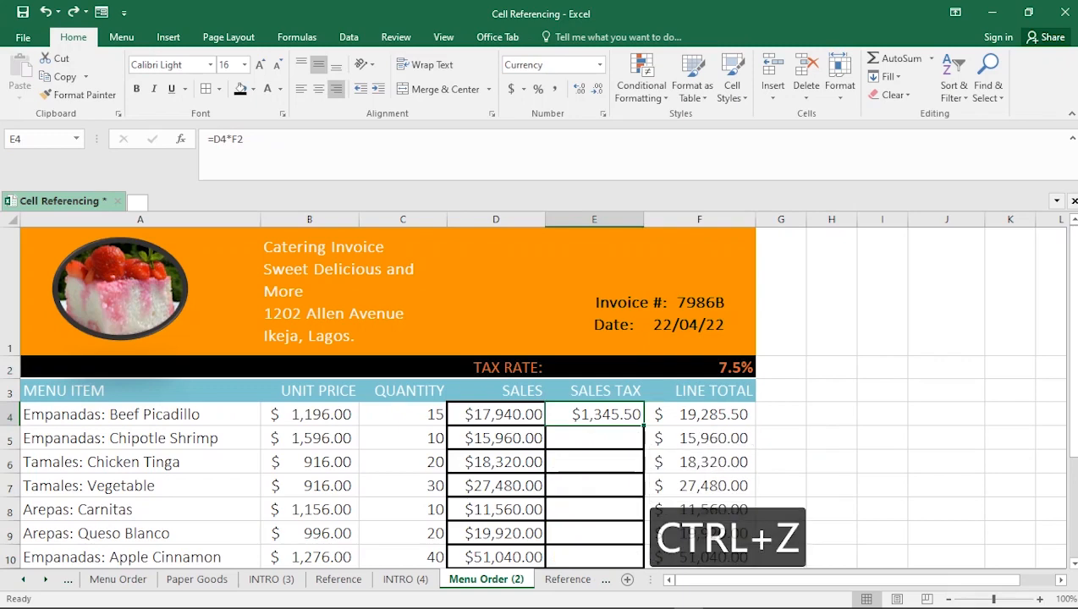
pyautogui.click(633, 425)
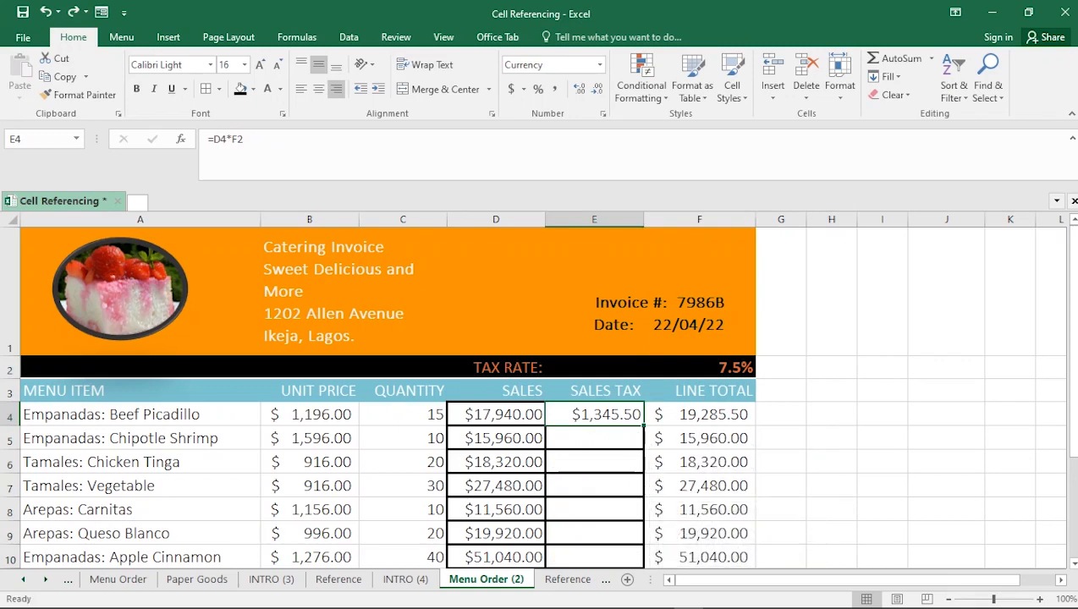
pyautogui.moveTo(251, 141); pyautogui.dragTo(232, 141)
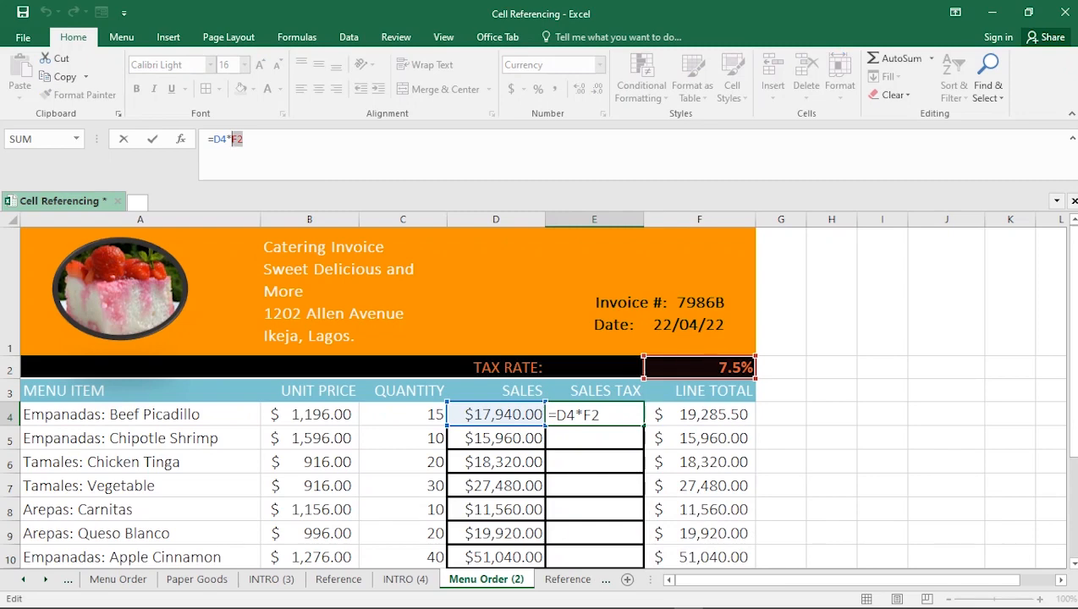
pyautogui.press('F4')
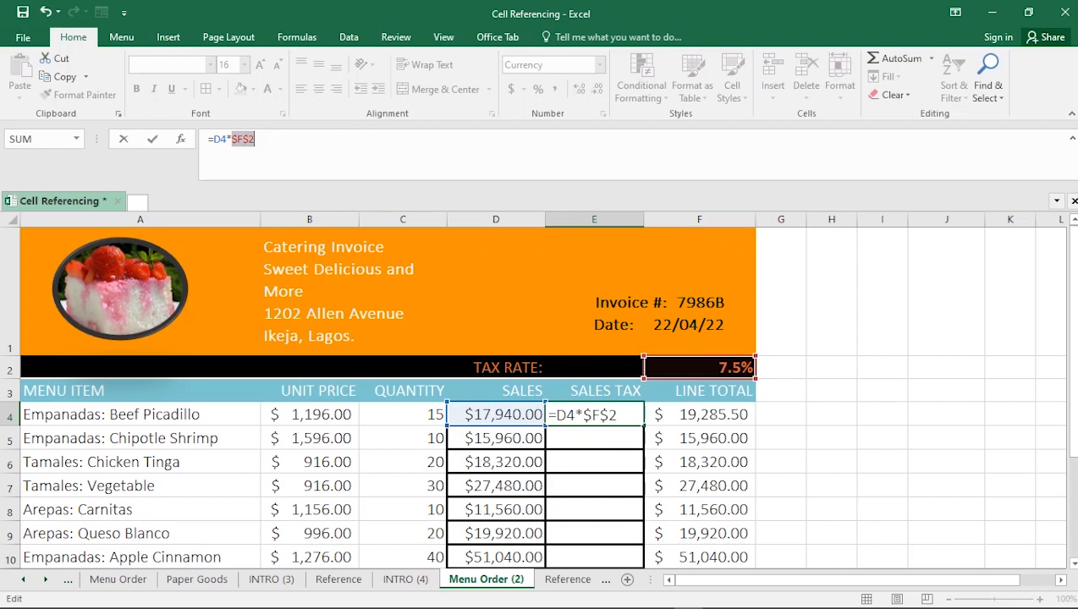
pyautogui.click(256, 139)
pyautogui.press('Return')
pyautogui.click(594, 415)
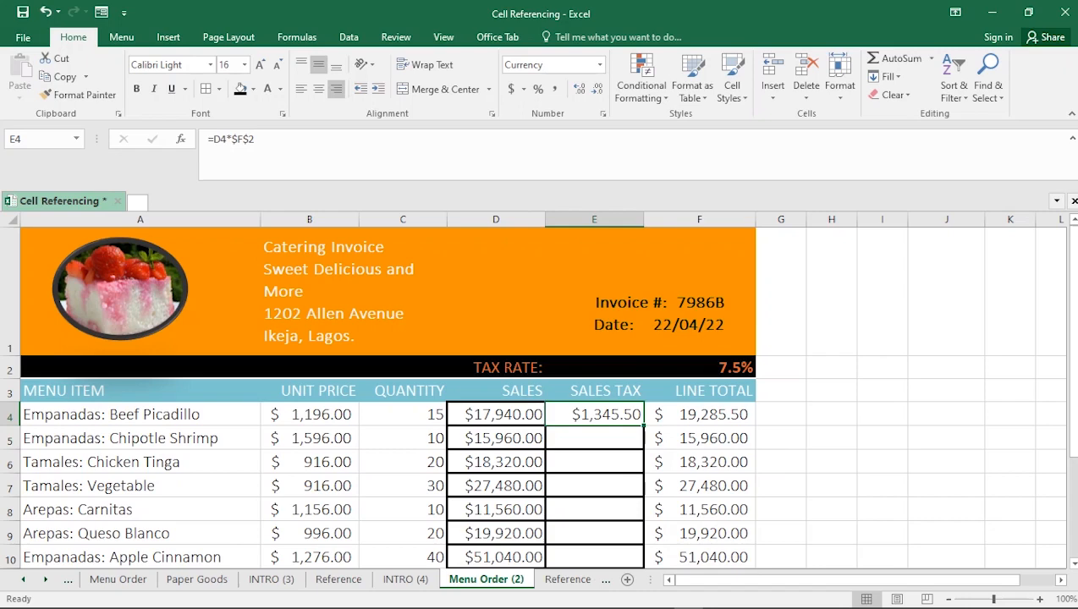
# - Copy the =D4*$F$2 formula from E4 down the Sales Tax column and check the references in E5 through E9
pyautogui.moveTo(643, 425); pyautogui.dragTo(644, 557)
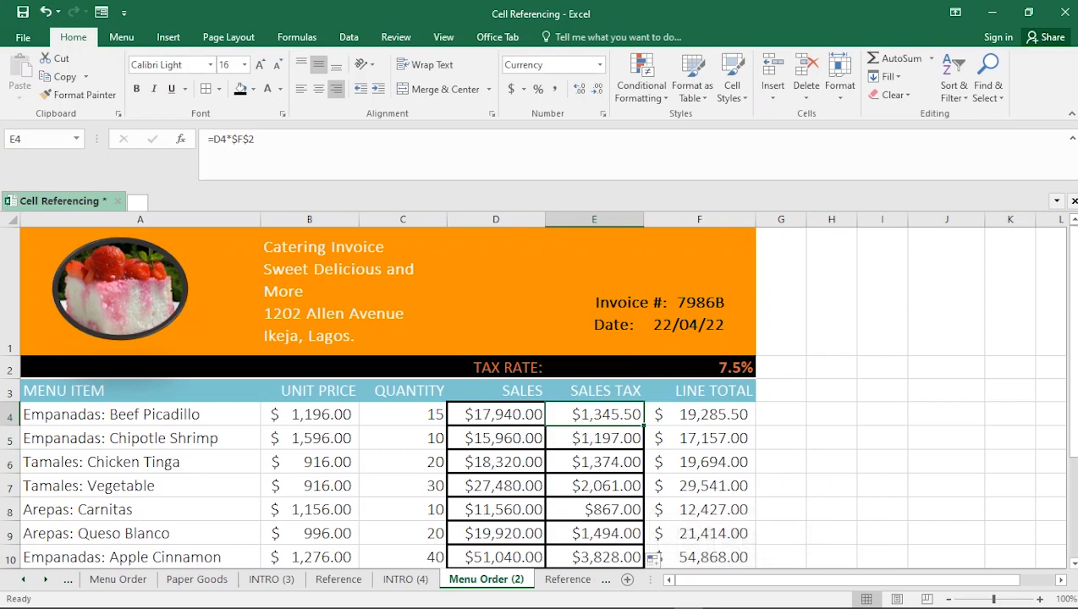
pyautogui.hotkey('ctrl', 'shift', 'a')
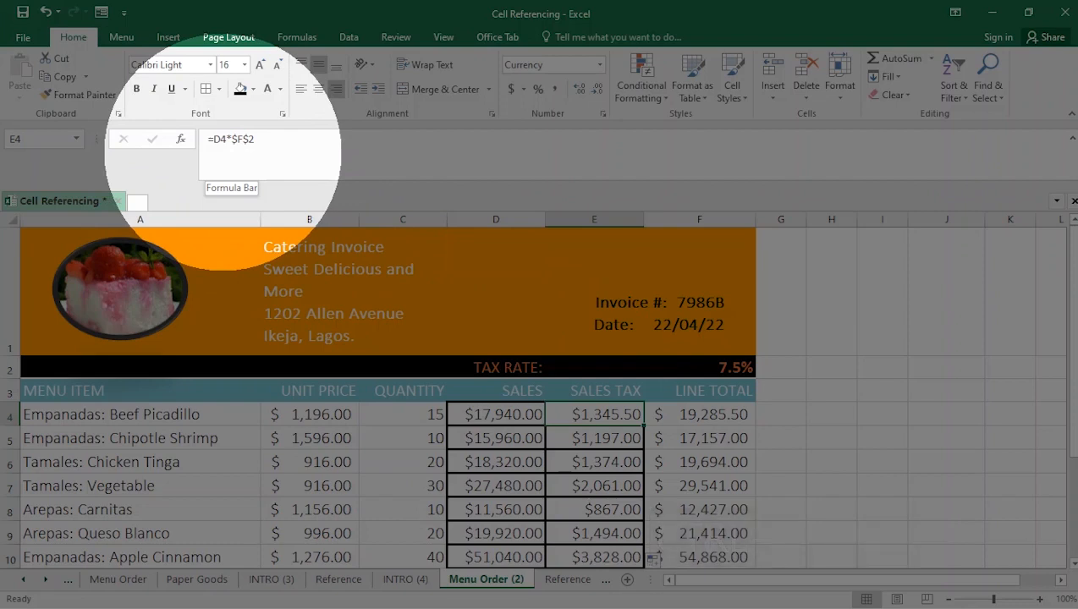
pyautogui.press('Down')
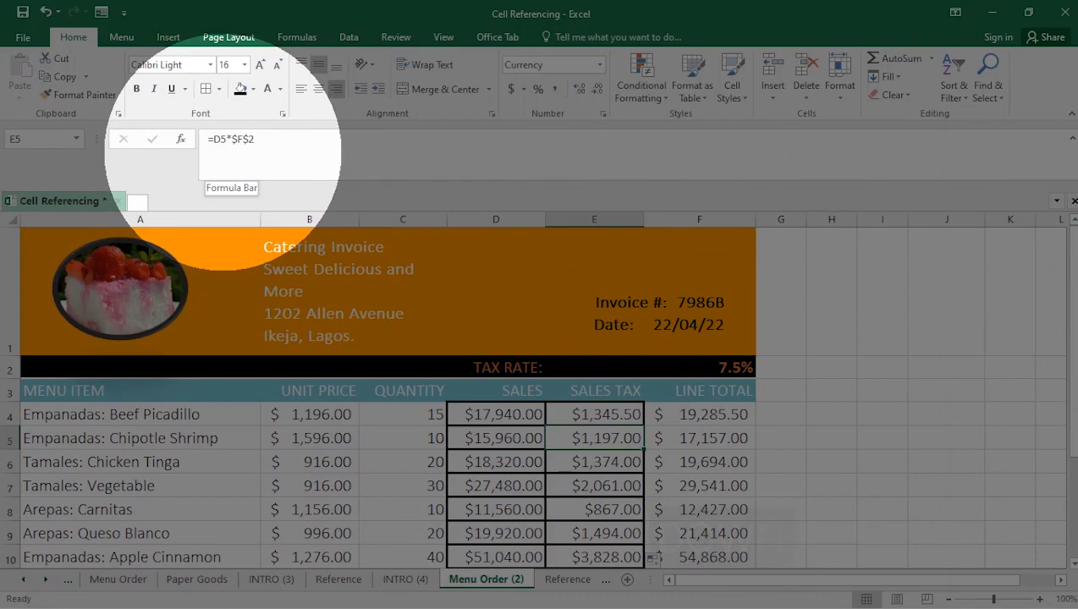
pyautogui.press('Down')
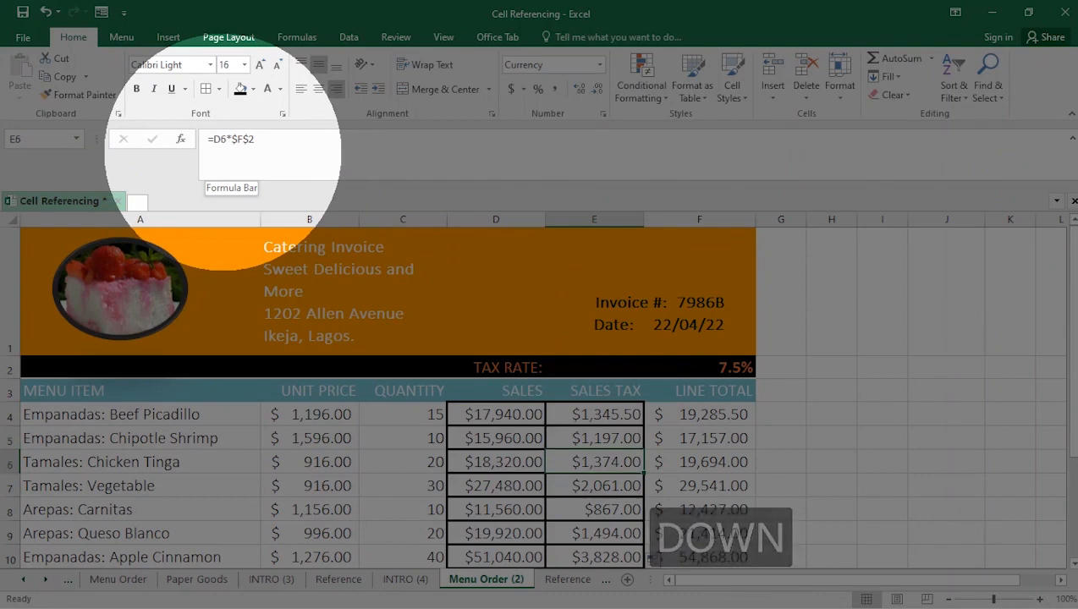
pyautogui.press('Down')
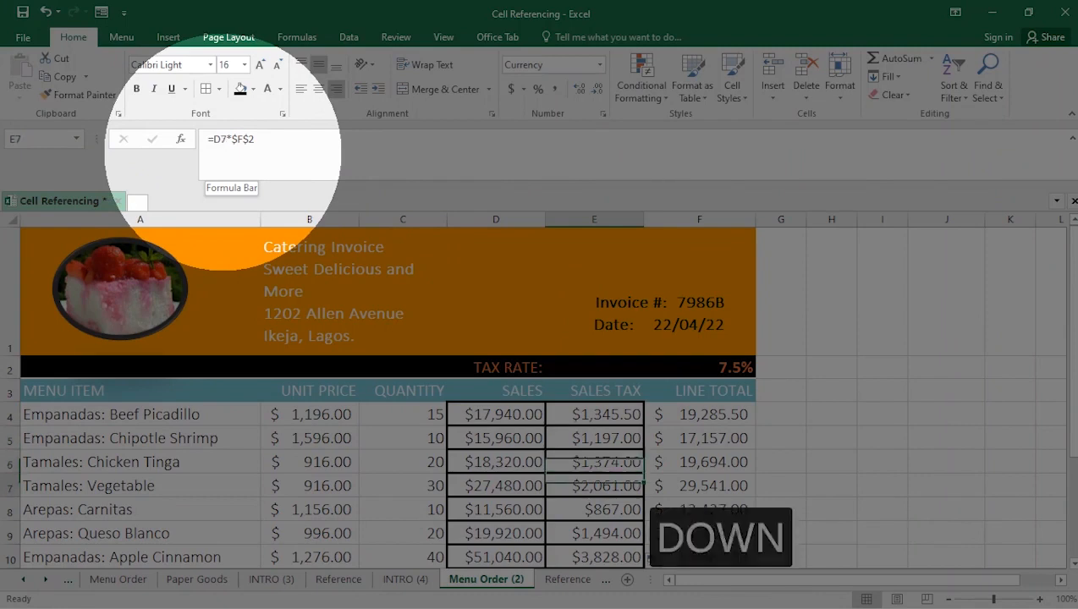
pyautogui.press('Down')
pyautogui.press('Down')
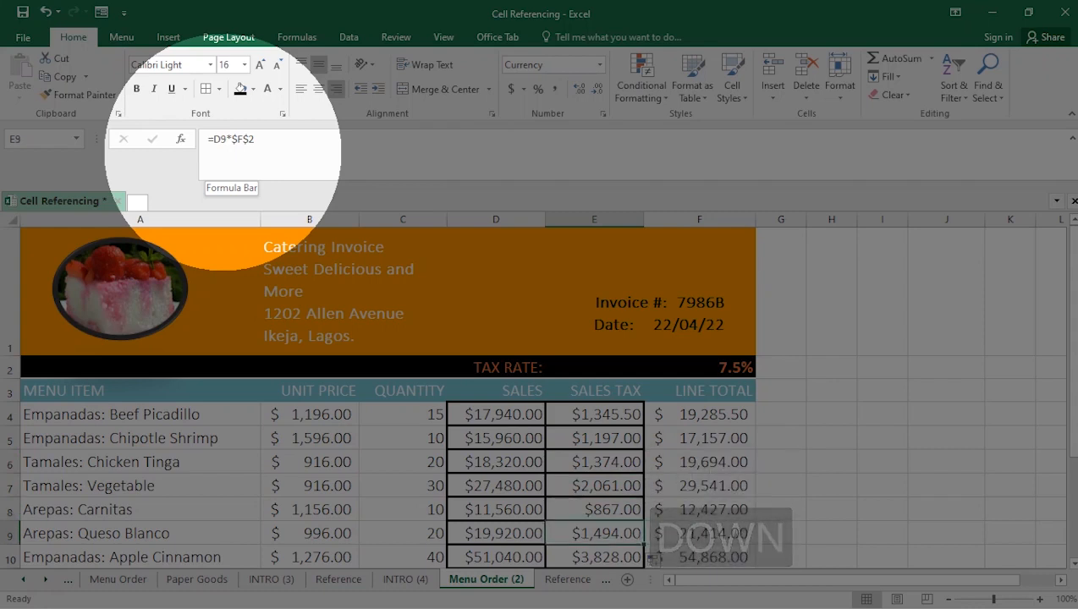
pyautogui.press('Escape')
pyautogui.press('Escape')
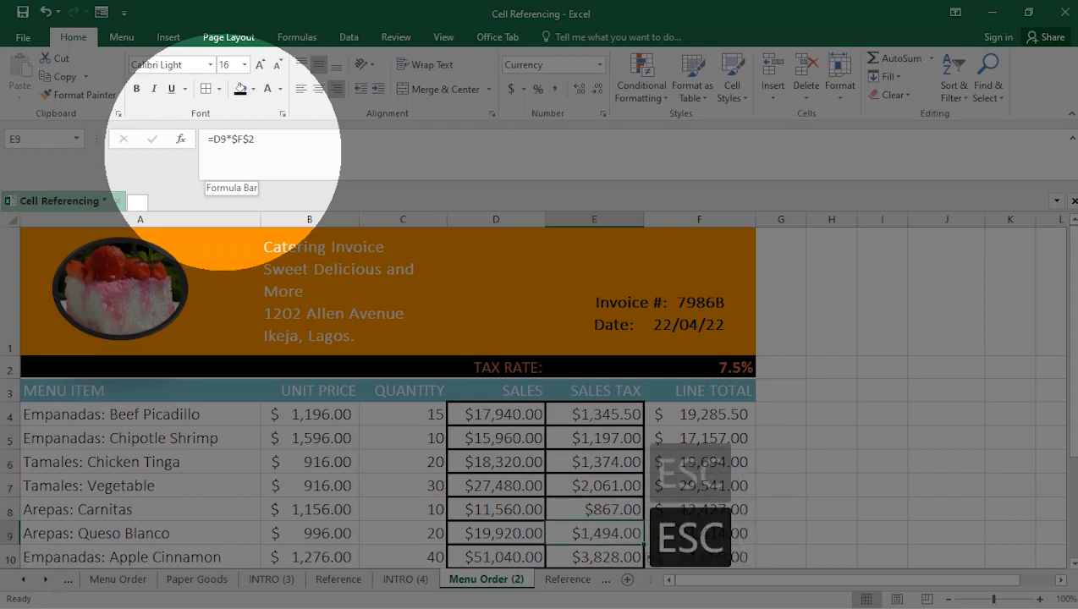
pyautogui.press('Escape')
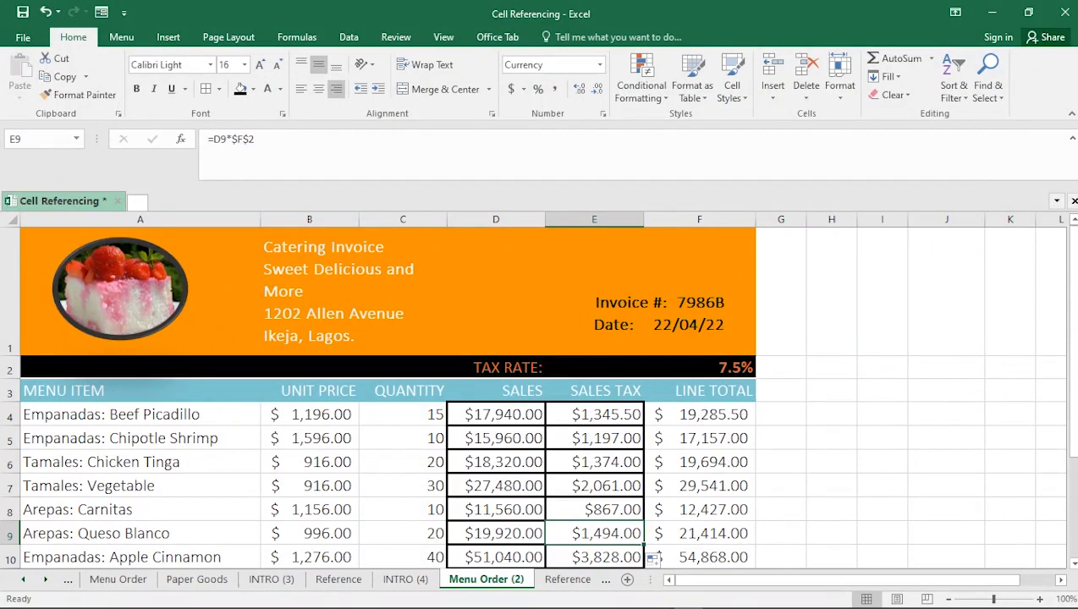
# - Switch to the INTRO (4) sheet
pyautogui.click(405, 579)
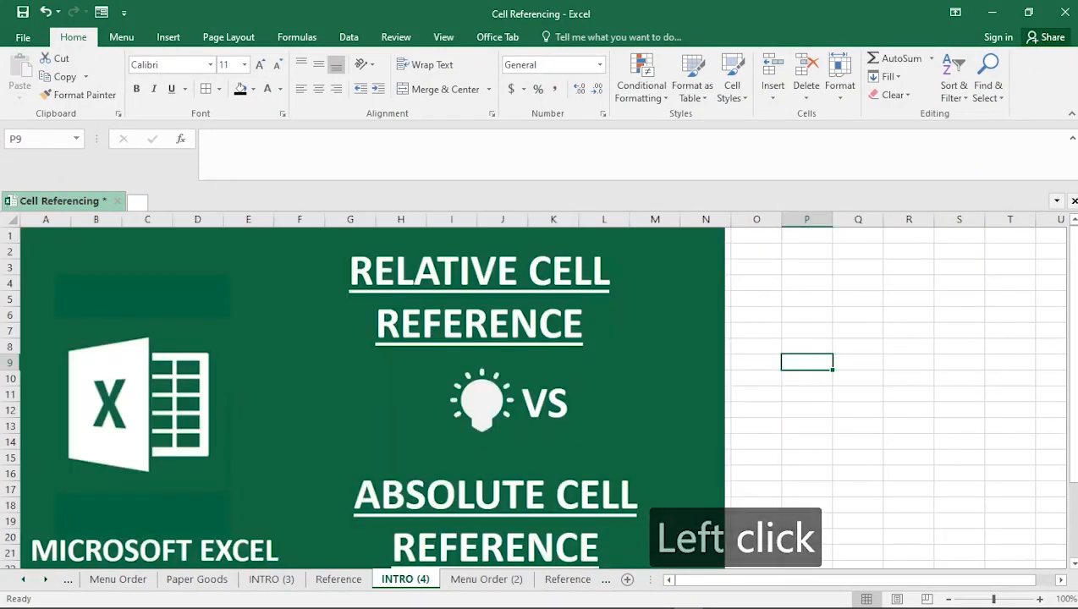